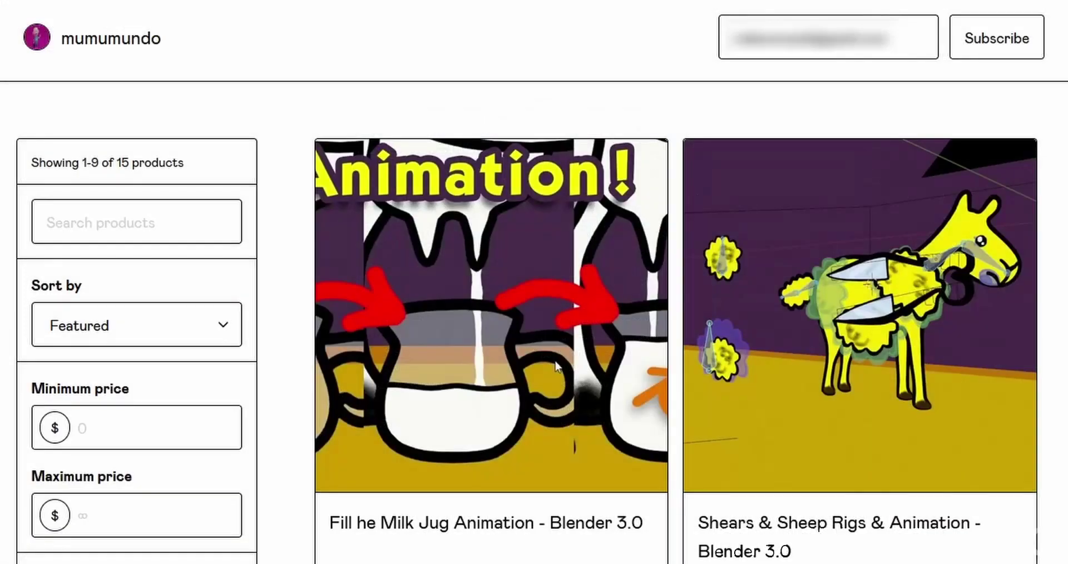
Step: Dismiss the splash screen and create a new file from File > New > 2D Animation
{"action": "scroll", "coordinate": [557, 92], "scroll_direction": "down", "scroll_amount": 5}
{"action": "scroll", "coordinate": [556, 92], "scroll_direction": "down", "scroll_amount": 10}
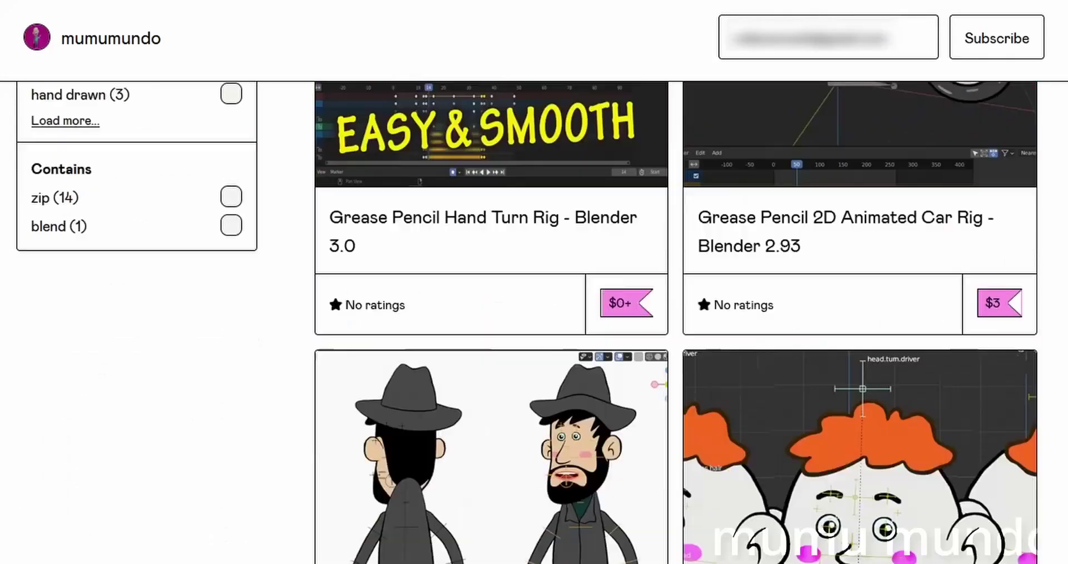
{"action": "scroll", "coordinate": [676, 322], "scroll_direction": "down", "scroll_amount": 15}
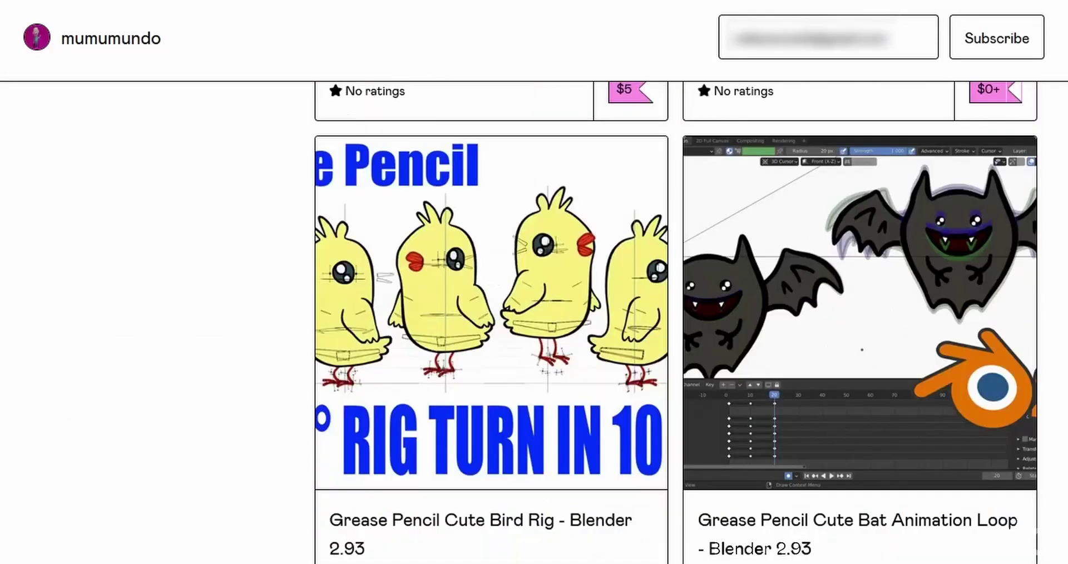
{"action": "scroll", "coordinate": [557, 549], "scroll_direction": "up", "scroll_amount": 20}
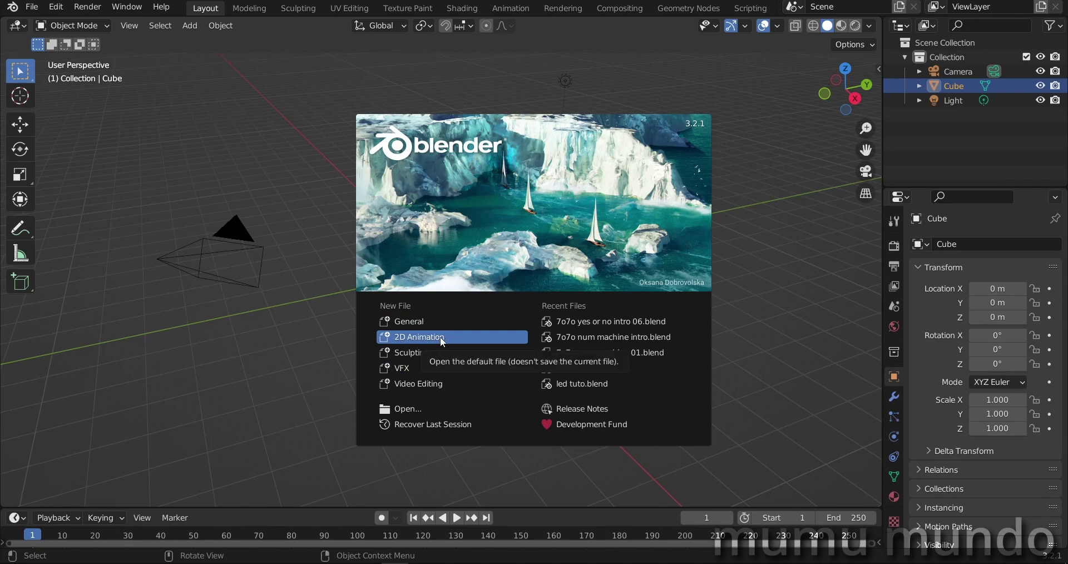
{"action": "left_click", "coordinate": [34, 8]}
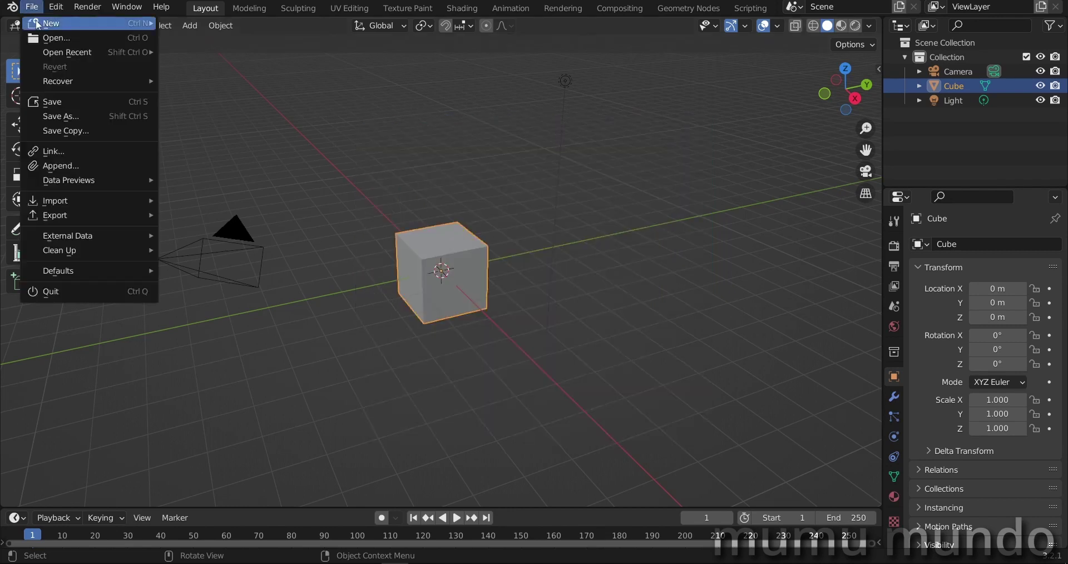
{"action": "mouse_move", "coordinate": [38, 22]}
{"action": "left_click", "coordinate": [206, 36]}
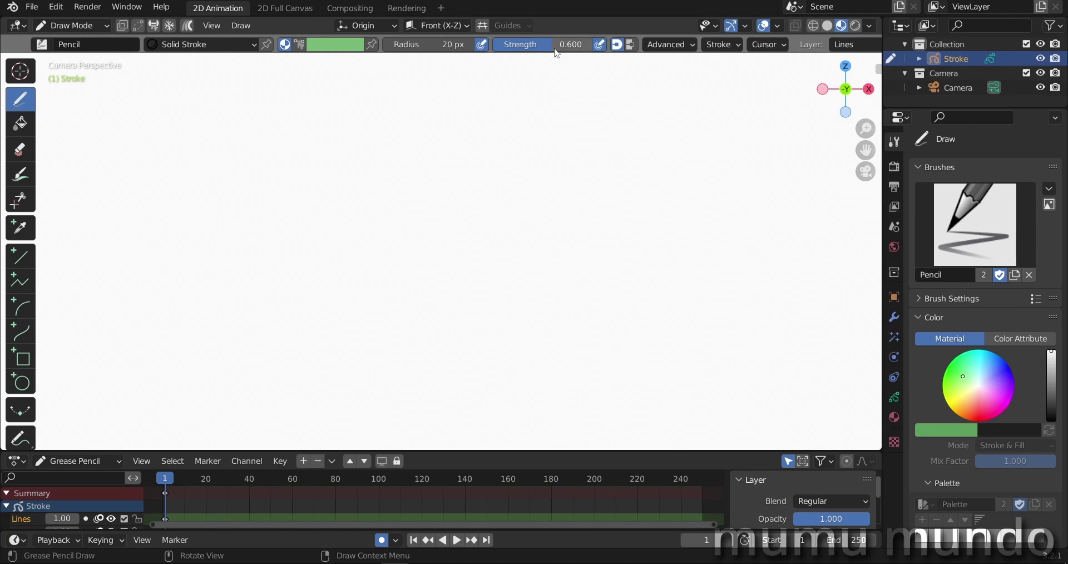
Step: Raise pencil strength to 1.000 and draw a flower outline with two eyes and a smiling mouth
{"action": "left_click_drag", "start_coordinate": [557, 46], "coordinate": [590, 45]}
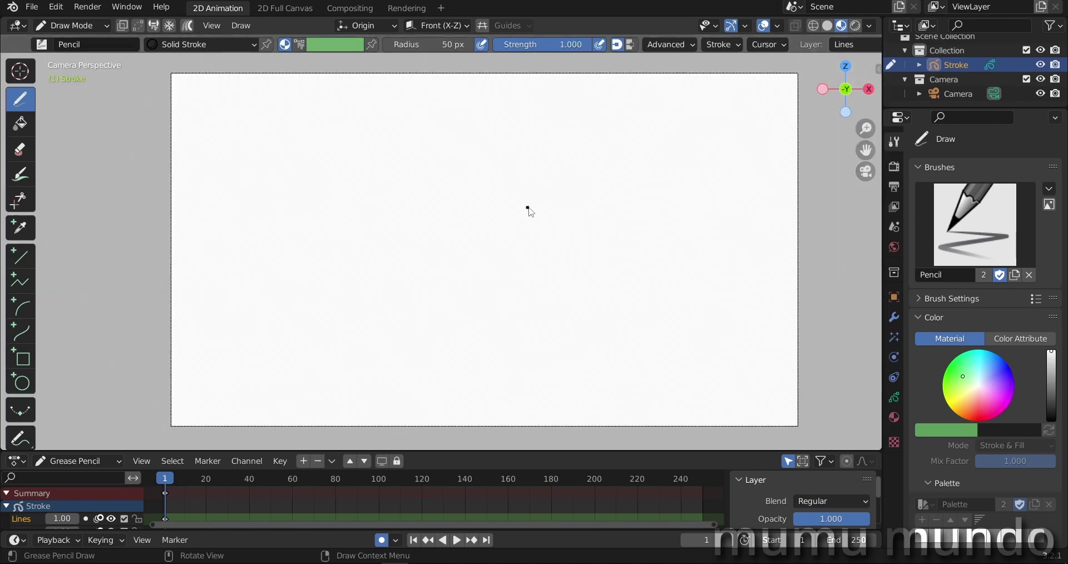
{"action": "mouse_move", "coordinate": [528, 207]}
{"action": "left_mouse_down"}
{"action": "mouse_move", "coordinate": [420, 163]}
{"action": "mouse_move", "coordinate": [355, 202]}
{"action": "mouse_move", "coordinate": [332, 272]}
{"action": "mouse_move", "coordinate": [519, 367]}
{"action": "mouse_move", "coordinate": [592, 348]}
{"action": "mouse_move", "coordinate": [599, 274]}
{"action": "mouse_move", "coordinate": [631, 215]}
{"action": "mouse_move", "coordinate": [534, 212]}
{"action": "left_mouse_up"}
{"action": "left_click_drag", "start_coordinate": [462, 194], "coordinate": [462, 249]}
{"action": "left_click_drag", "start_coordinate": [497, 207], "coordinate": [494, 254]}
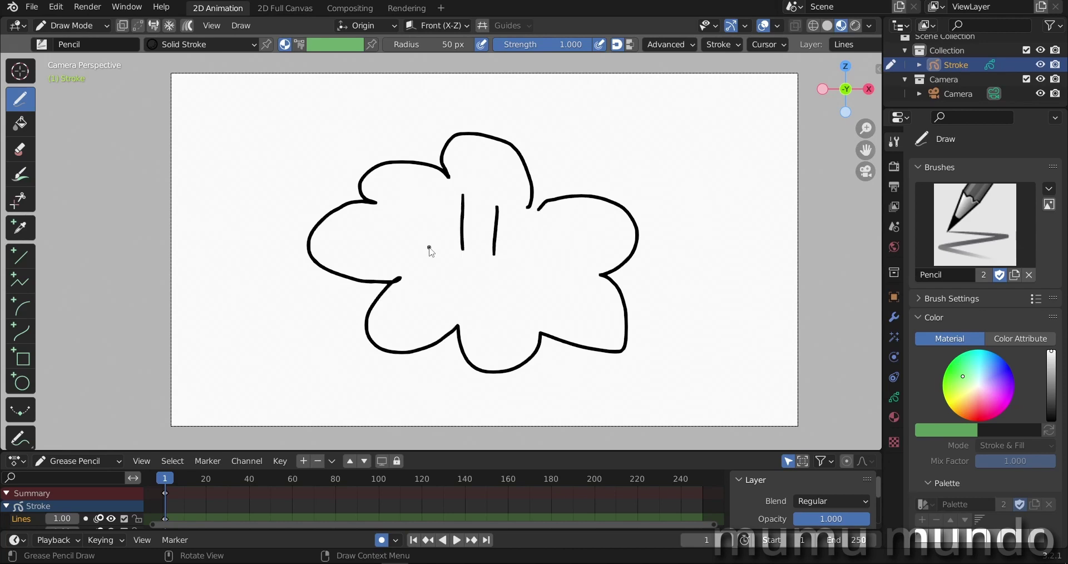
{"action": "mouse_move", "coordinate": [429, 247]}
{"action": "left_mouse_down"}
{"action": "mouse_move", "coordinate": [518, 308]}
{"action": "mouse_move", "coordinate": [550, 250]}
{"action": "left_mouse_up"}
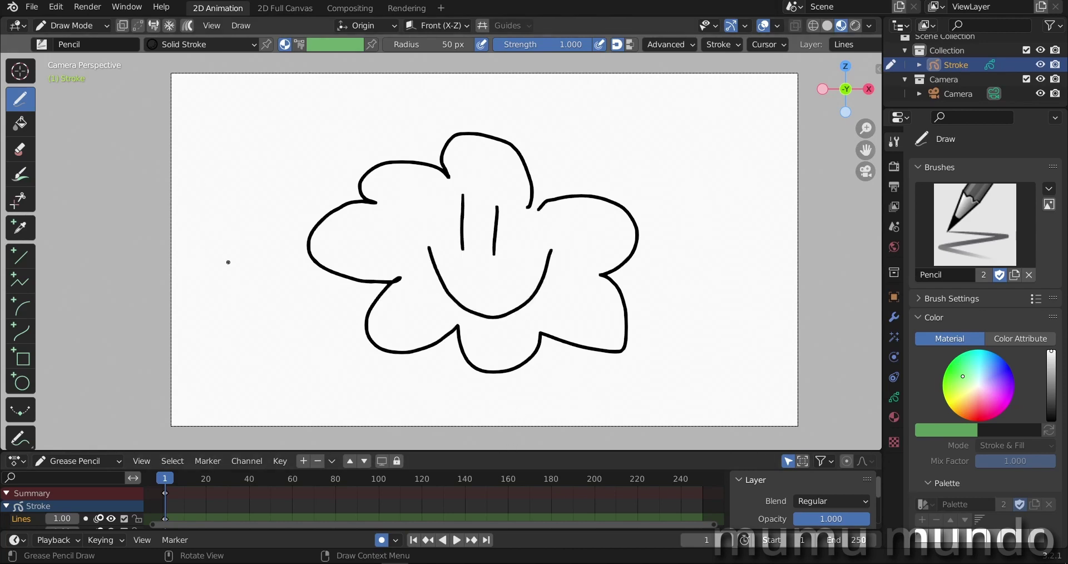
Step: In Edit Mode with Point select, reshape the flower's right side using proportional editing
{"action": "key", "text": "ctrl+Tab"}
{"action": "left_click", "coordinate": [341, 259]}
{"action": "left_click", "coordinate": [121, 26]}
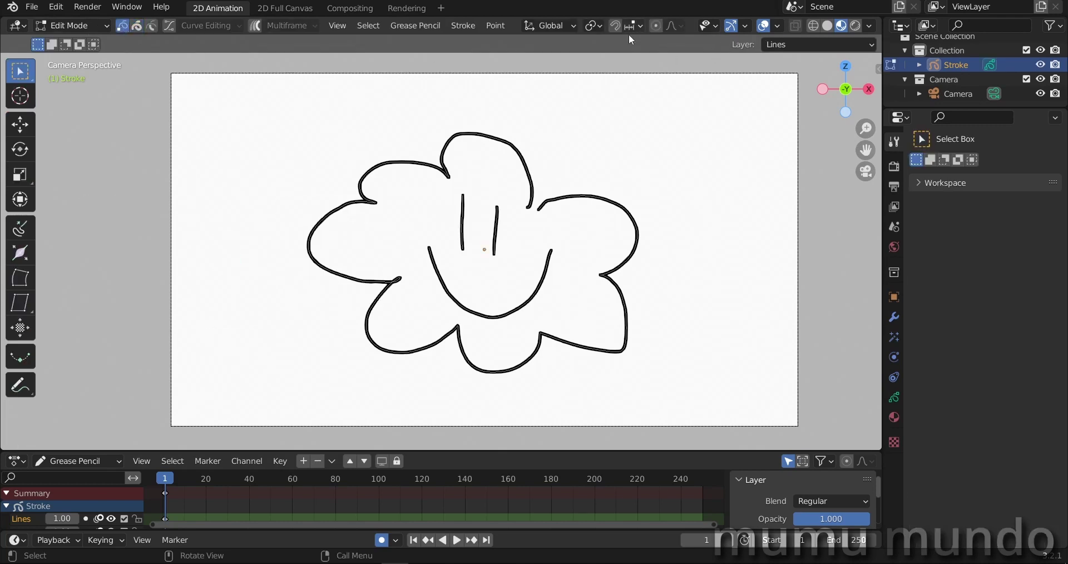
{"action": "key", "text": "g"}
{"action": "scroll", "coordinate": [689, 315], "scroll_direction": "up", "scroll_amount": 5}
{"action": "scroll", "coordinate": [691, 317], "scroll_direction": "down", "scroll_amount": 2}
{"action": "left_click", "coordinate": [691, 317]}
Step: Thicken the strokes on the flower's left edge with Alt+S
{"action": "left_click", "coordinate": [338, 274]}
{"action": "key", "text": "alt+s"}
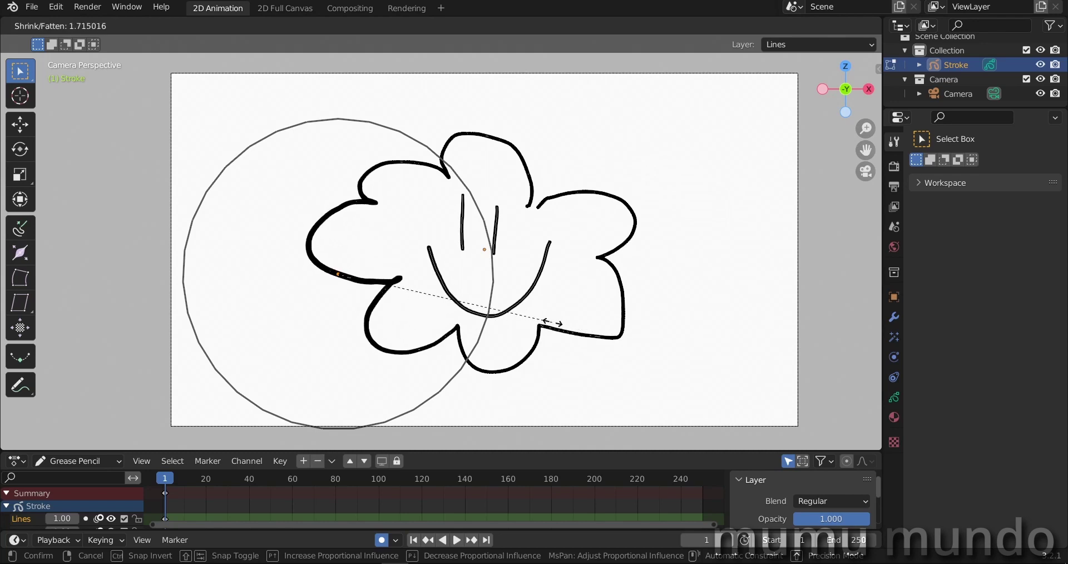
{"action": "left_click", "coordinate": [600, 326]}
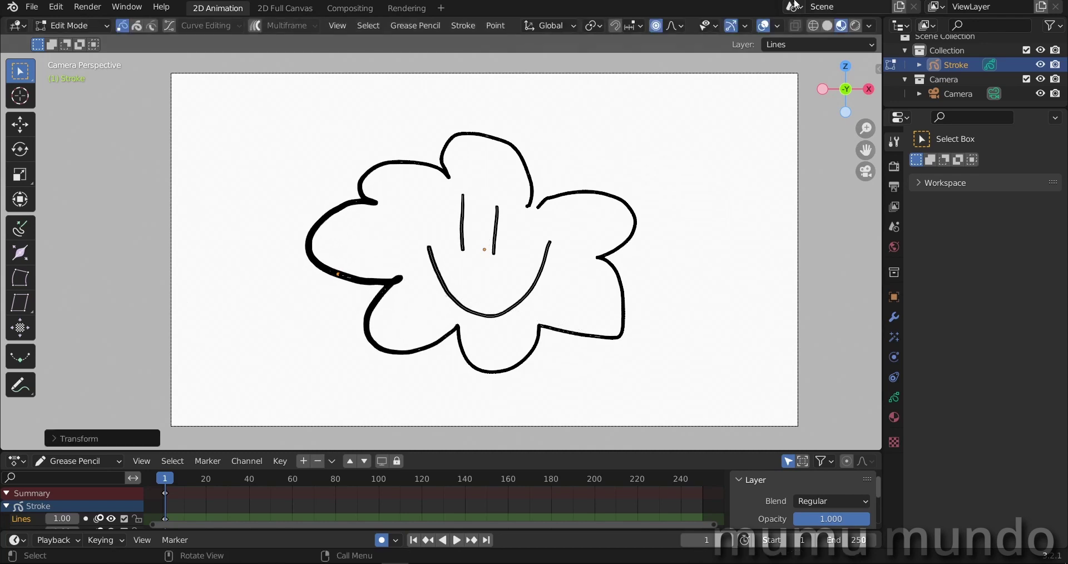
Step: Render a test image in the Rendering workspace, then return to 2D Animation in Edit Mode
{"action": "left_click", "coordinate": [406, 8]}
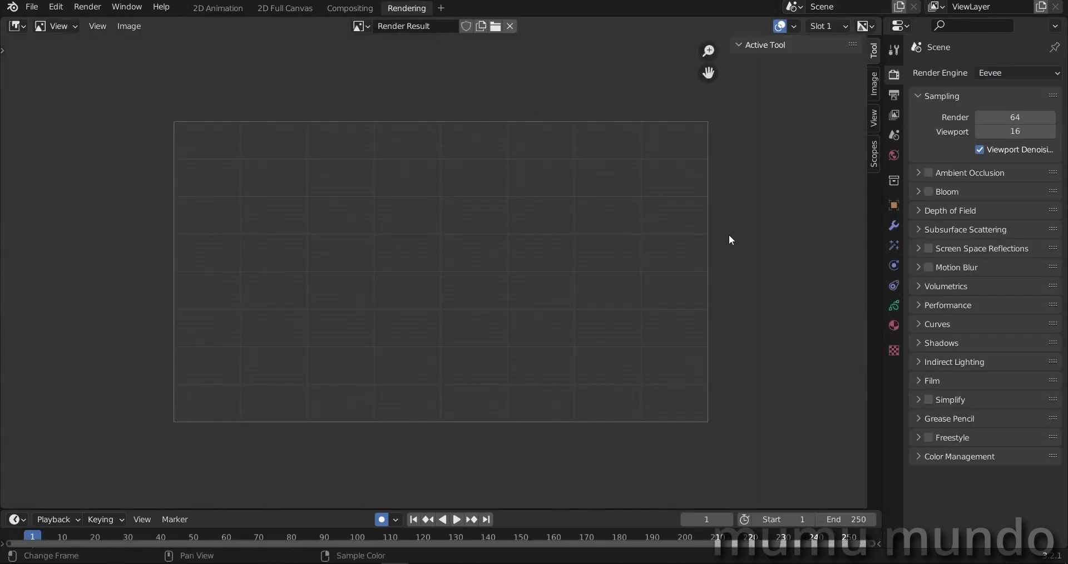
{"action": "key", "text": "F12"}
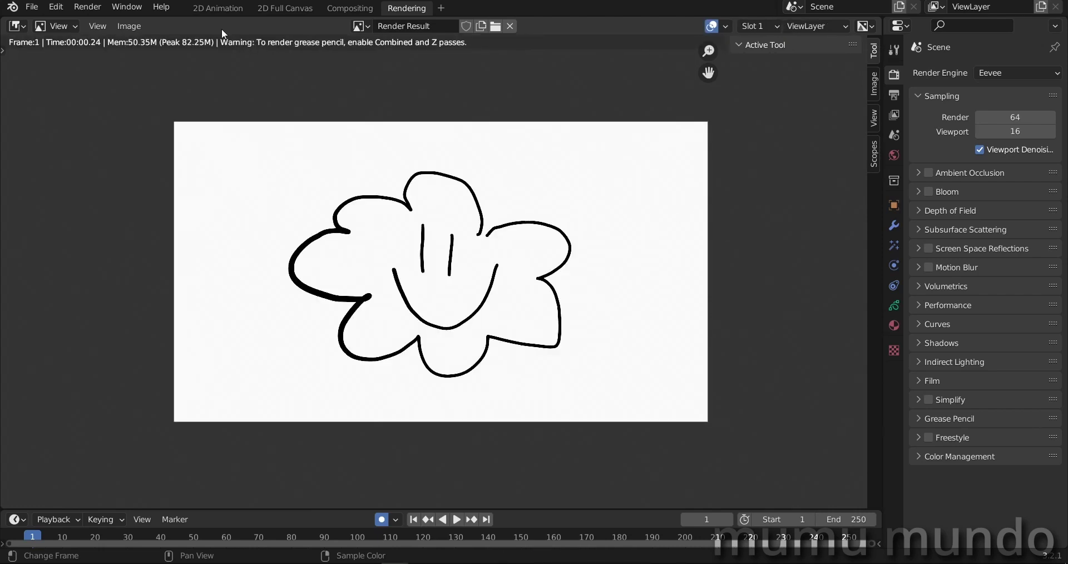
{"action": "left_click", "coordinate": [217, 9]}
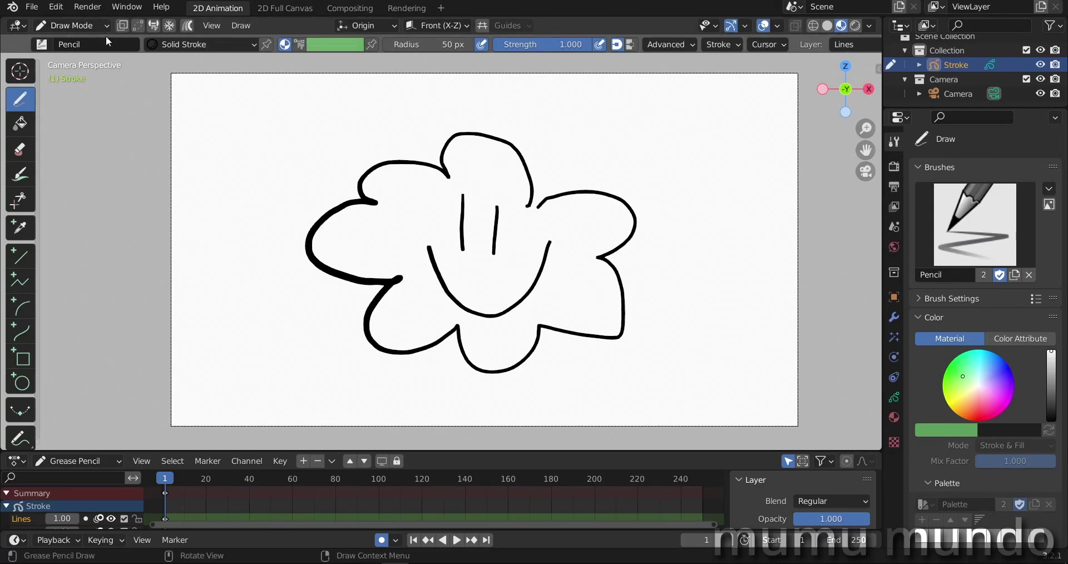
{"action": "key", "text": "ctrl+Tab"}
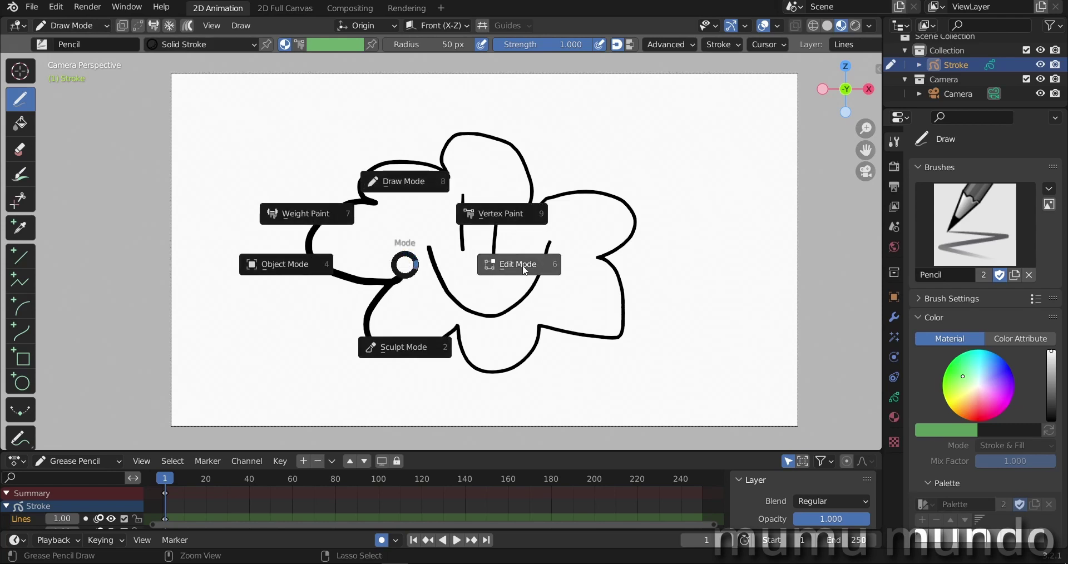
{"action": "left_click", "coordinate": [521, 267]}
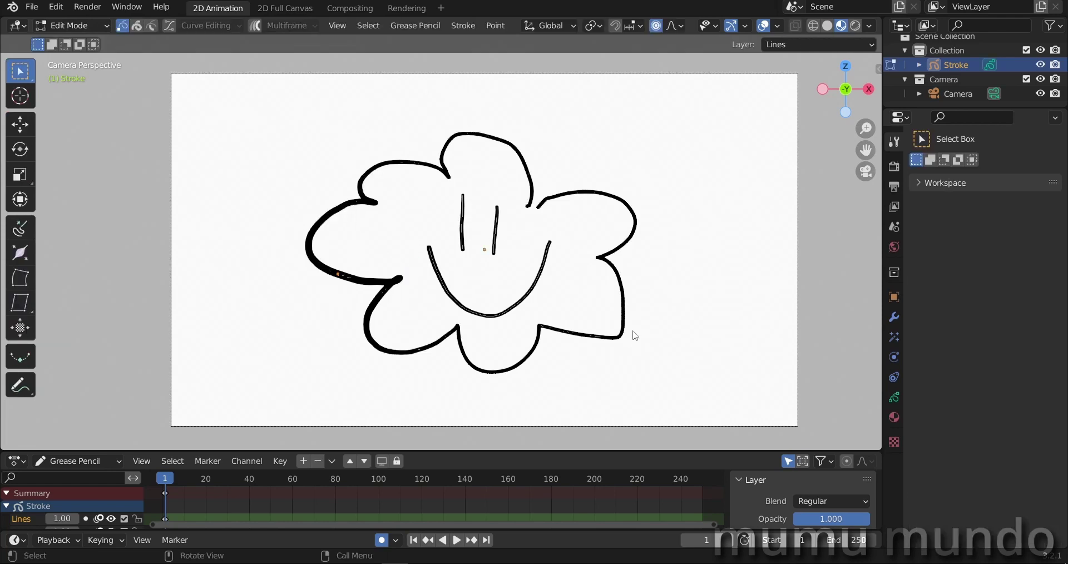
{"action": "scroll", "coordinate": [667, 286], "scroll_direction": "down", "scroll_amount": 2, "text": "ctrl"}
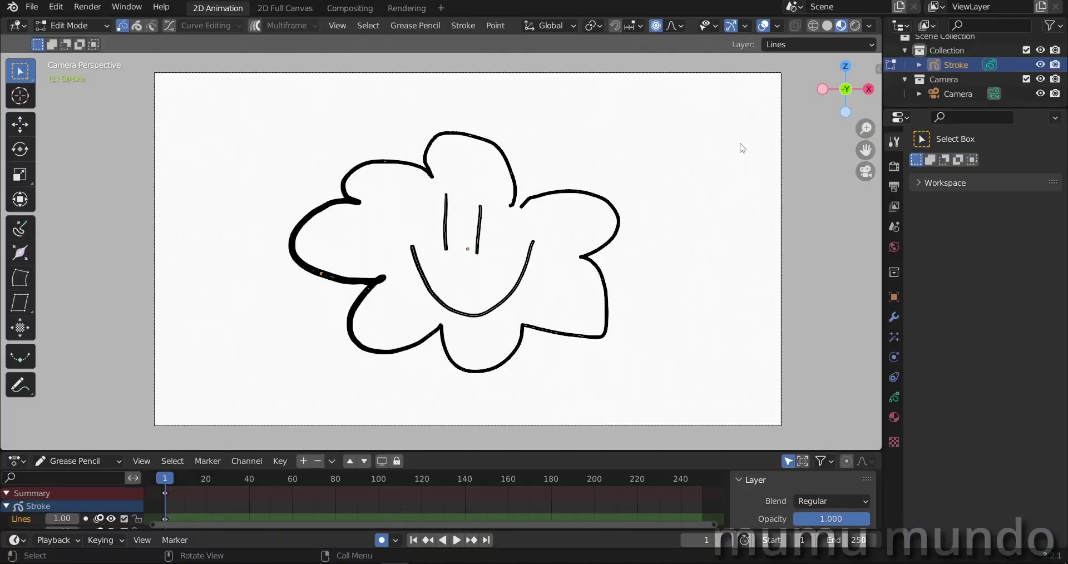
Step: Create a new 2D Animation file and choose Don't Save to discard the doodle
{"action": "left_click", "coordinate": [33, 8]}
{"action": "mouse_move", "coordinate": [89, 23]}
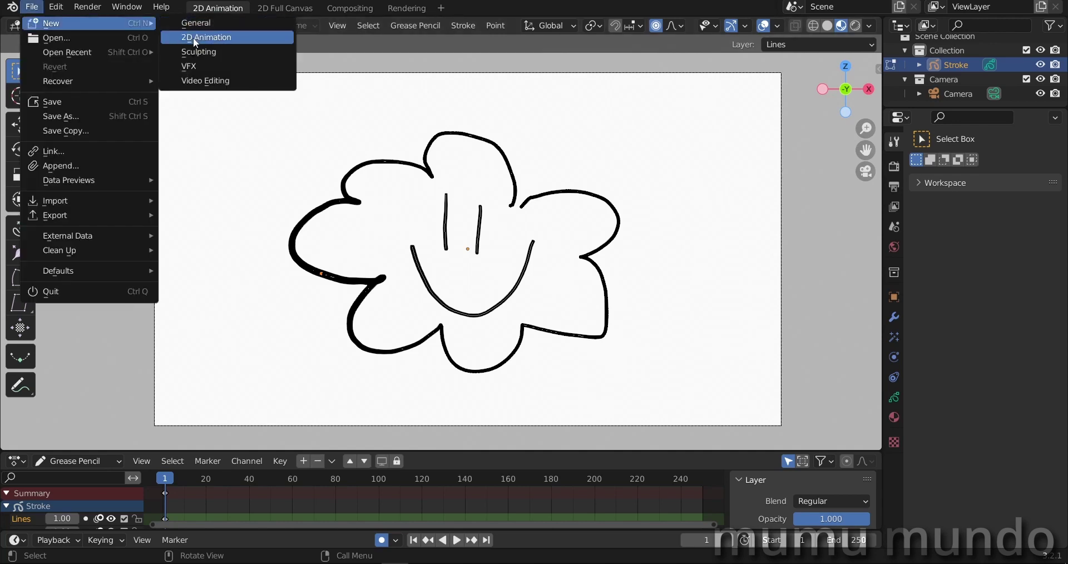
{"action": "left_click", "coordinate": [193, 39]}
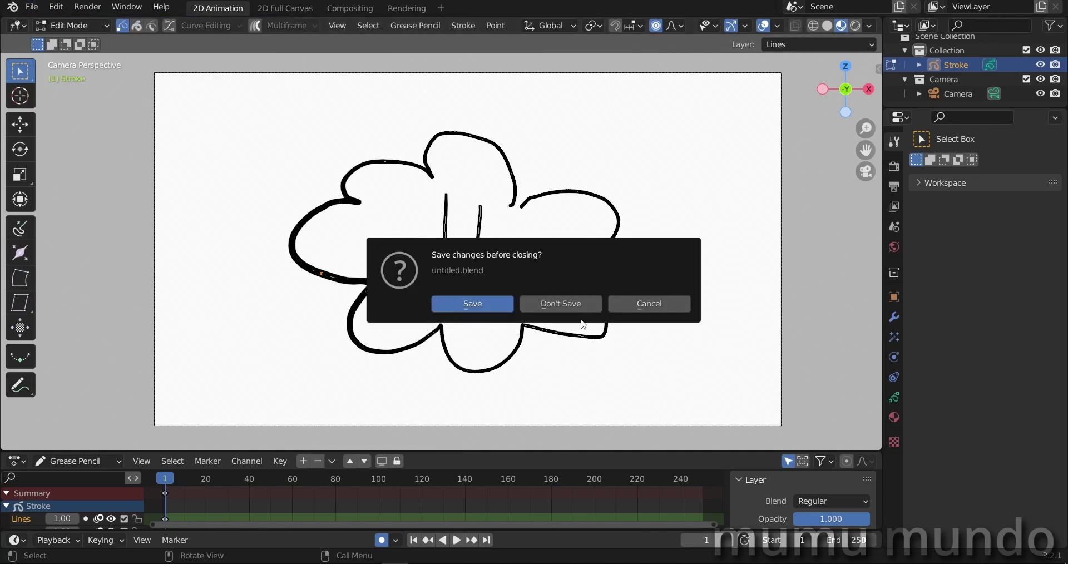
{"action": "left_click", "coordinate": [580, 302]}
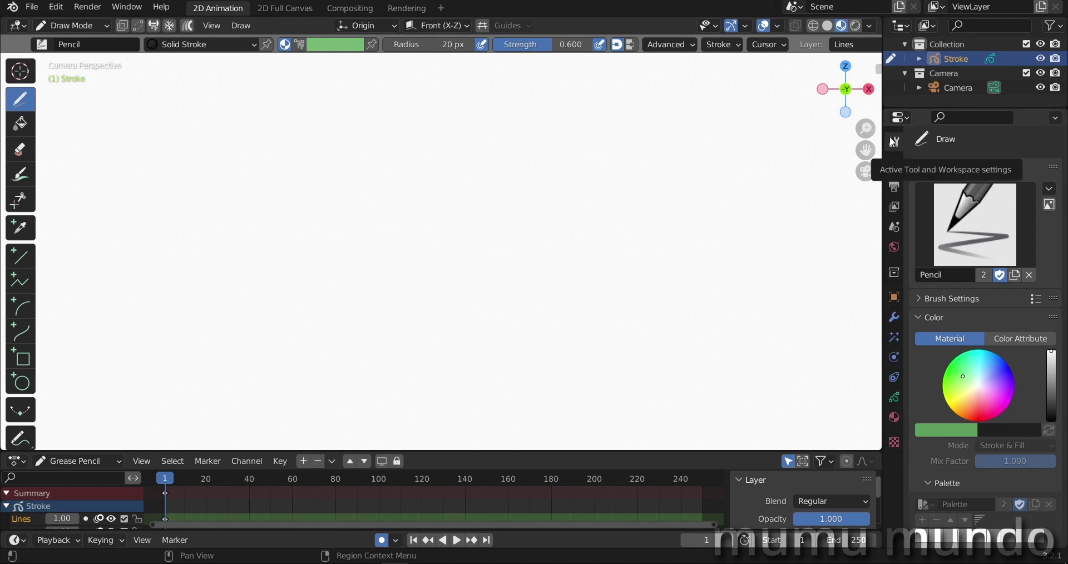
{"action": "scroll", "coordinate": [1065, 252], "scroll_direction": "down", "scroll_amount": 8}
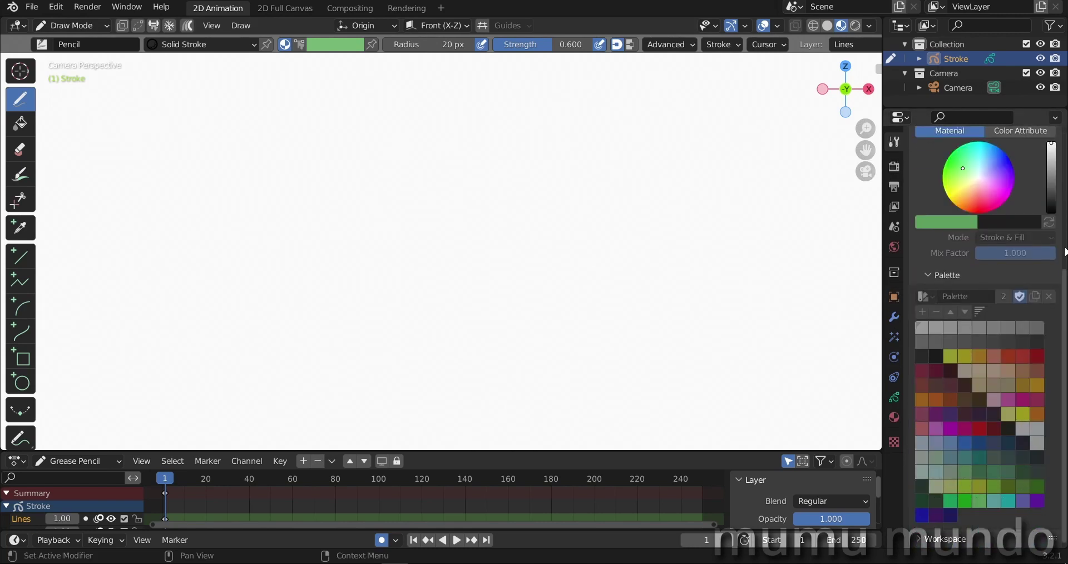
{"action": "scroll", "coordinate": [990, 402], "scroll_direction": "down", "scroll_amount": 5}
{"action": "scroll", "coordinate": [989, 401], "scroll_direction": "down", "scroll_amount": 5}
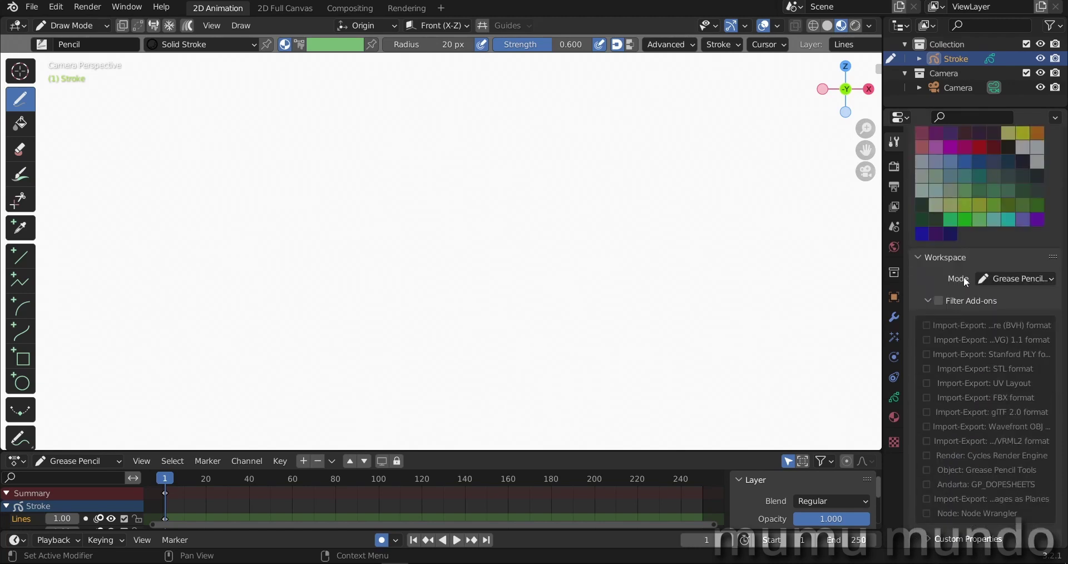
{"action": "left_click", "coordinate": [1008, 280]}
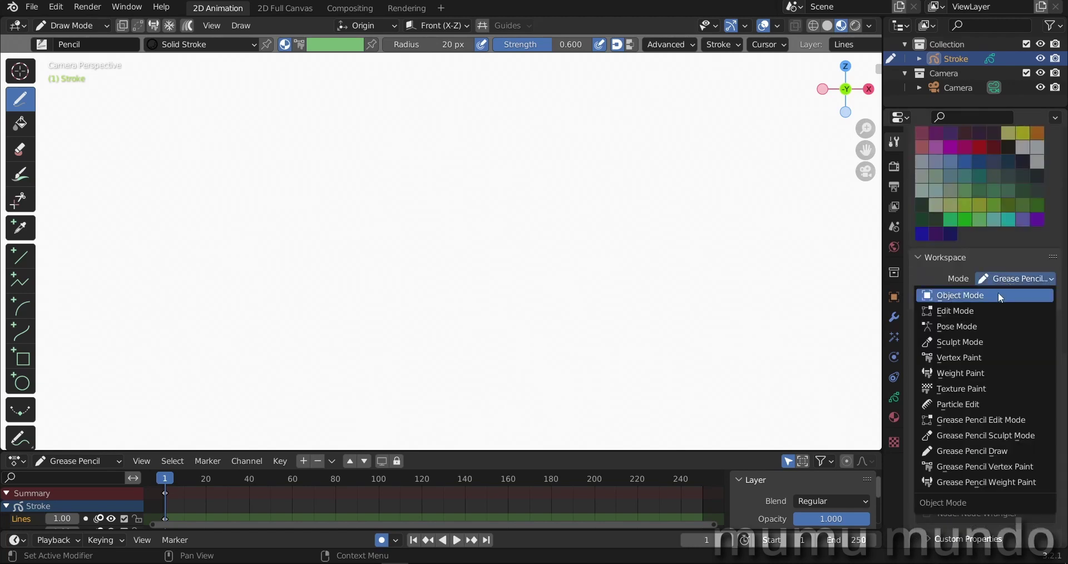
{"action": "scroll", "coordinate": [982, 311], "scroll_direction": "up", "scroll_amount": 10}
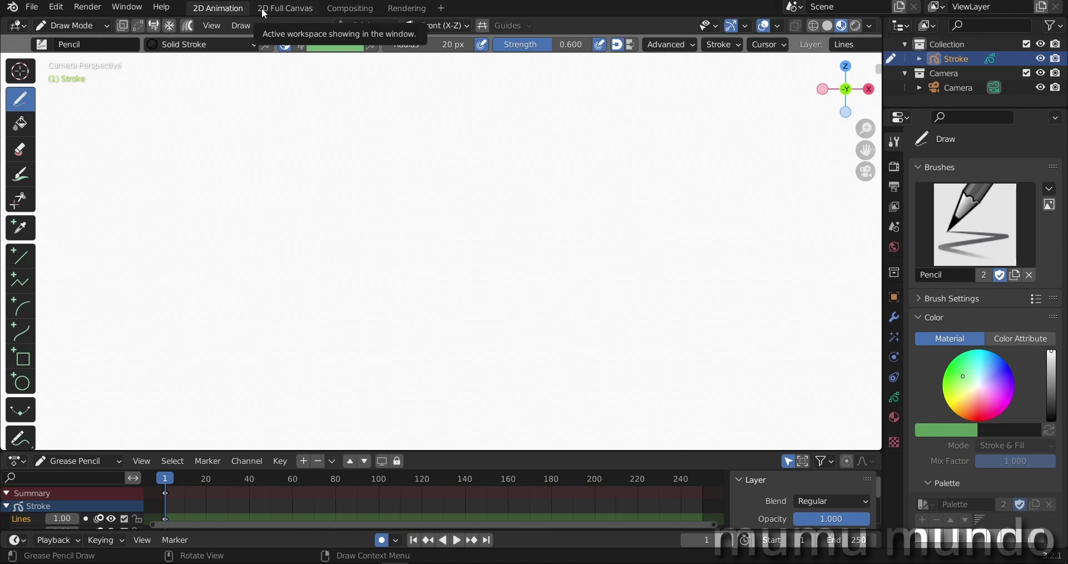
Step: In the 2D Full Canvas workspace, set the sidebar's Workspace Mode to Object Mode, then hide the sidebar
{"action": "left_click", "coordinate": [276, 12]}
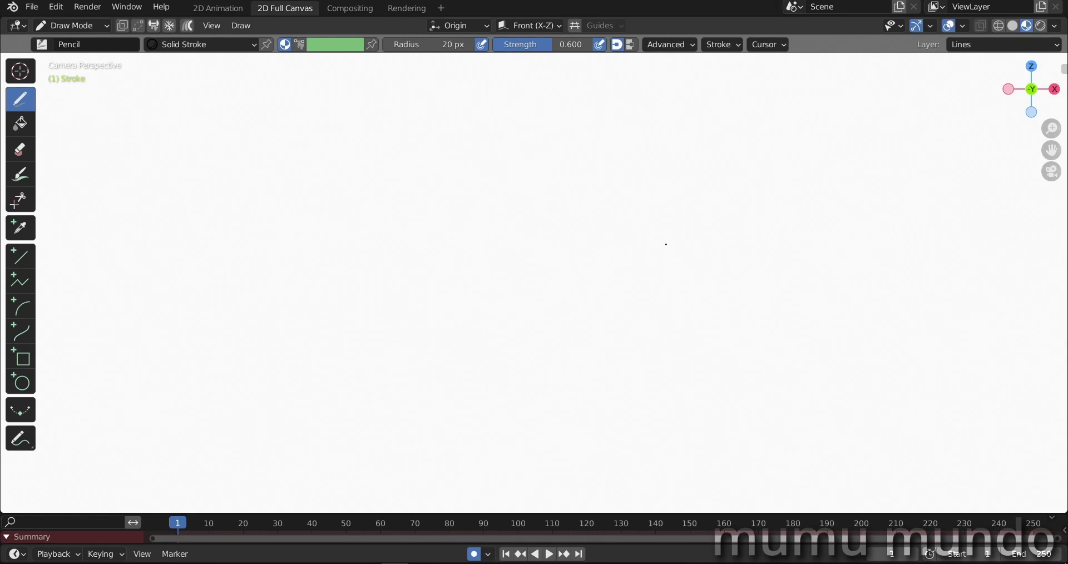
{"action": "key", "text": "n"}
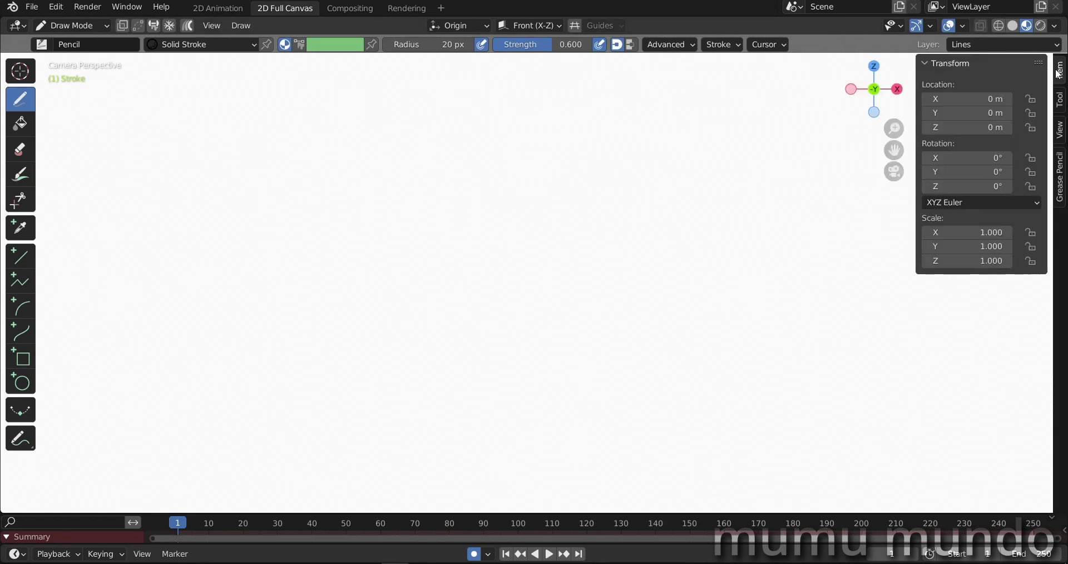
{"action": "left_click", "coordinate": [1059, 101]}
{"action": "scroll", "coordinate": [983, 202], "scroll_direction": "down", "scroll_amount": 8}
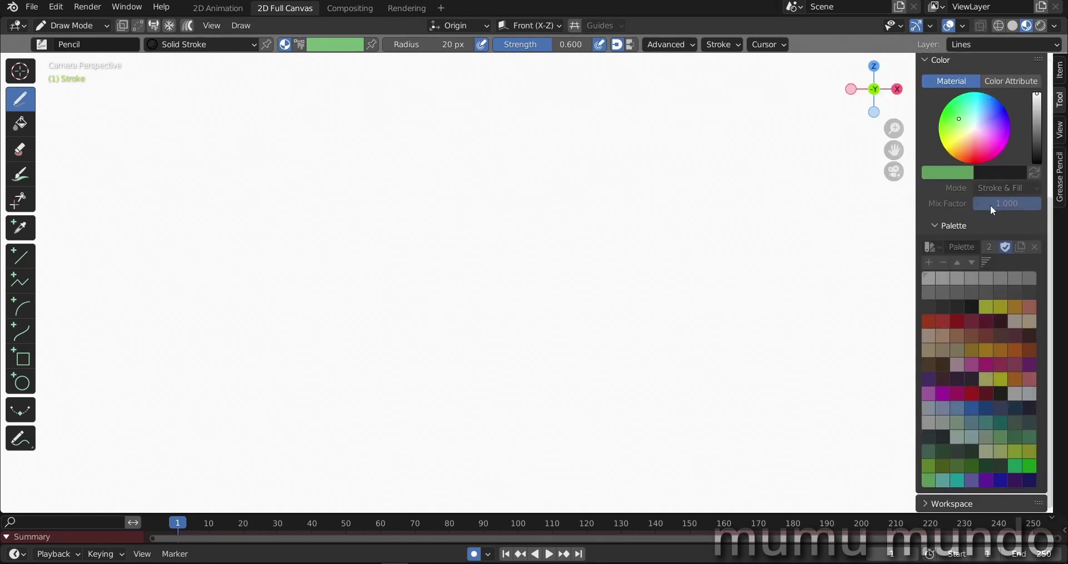
{"action": "left_click", "coordinate": [924, 504]}
{"action": "scroll", "coordinate": [990, 352], "scroll_direction": "down", "scroll_amount": 10}
{"action": "left_click", "coordinate": [1016, 244]}
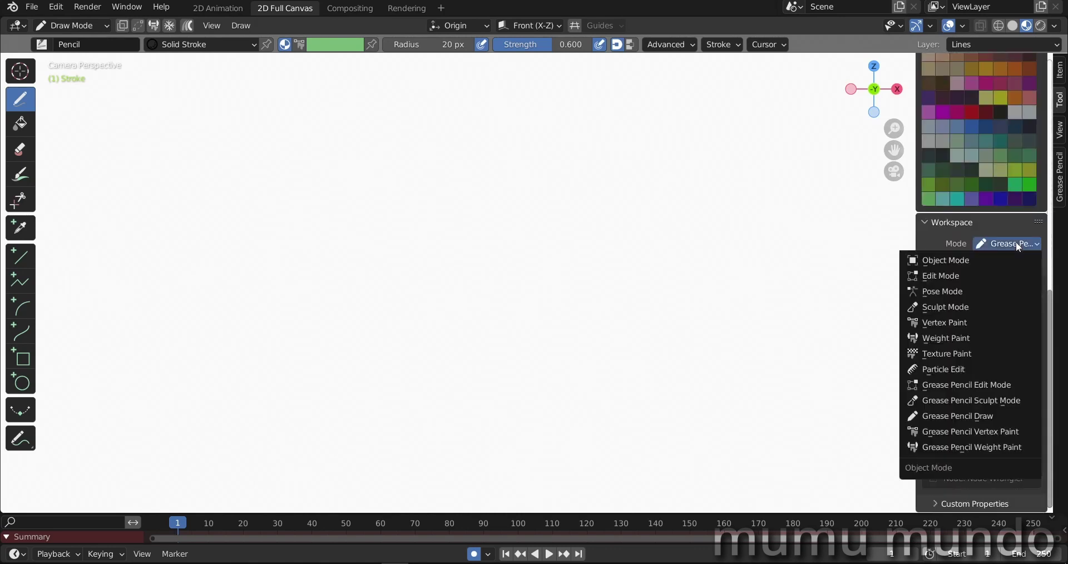
{"action": "left_click", "coordinate": [966, 260]}
{"action": "left_click", "coordinate": [924, 222]}
{"action": "scroll", "coordinate": [960, 272], "scroll_direction": "up", "scroll_amount": 5}
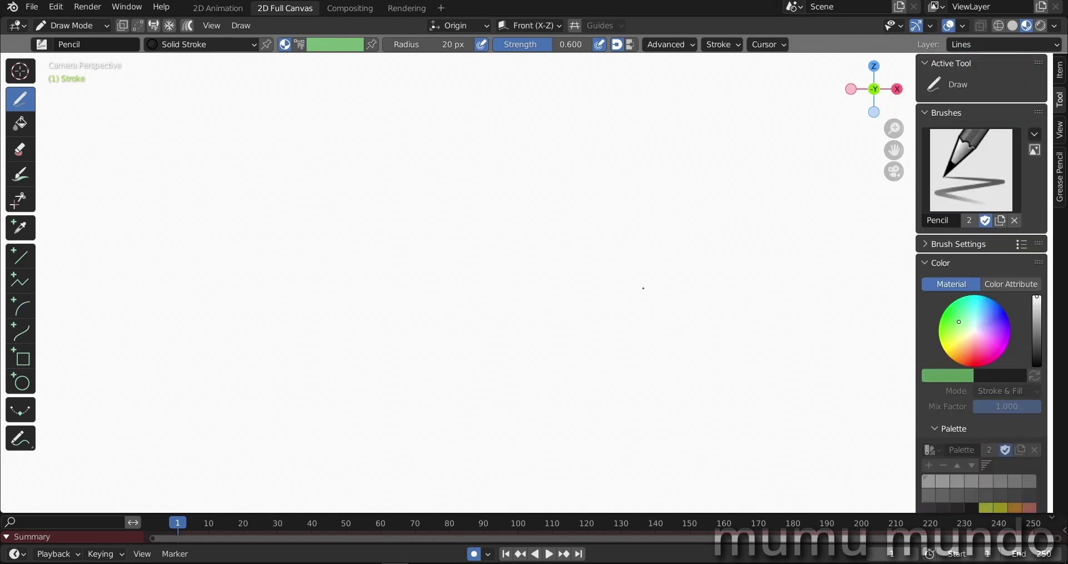
{"action": "key", "text": "n"}
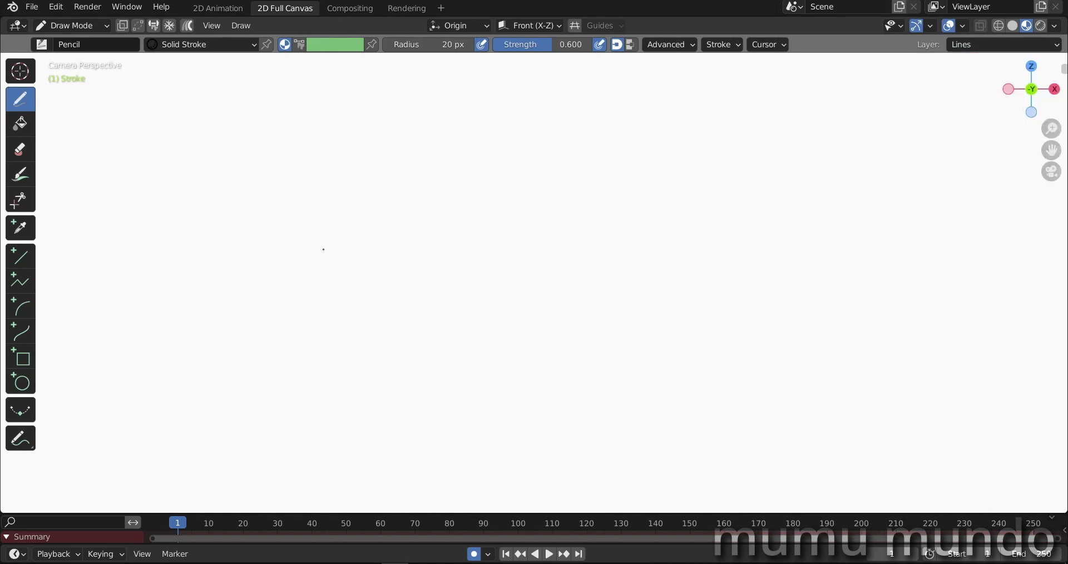
{"action": "key", "text": "ctrl+Tab"}
{"action": "left_click", "coordinate": [468, 253]}
{"action": "left_click", "coordinate": [409, 10]}
{"action": "left_click", "coordinate": [282, 9]}
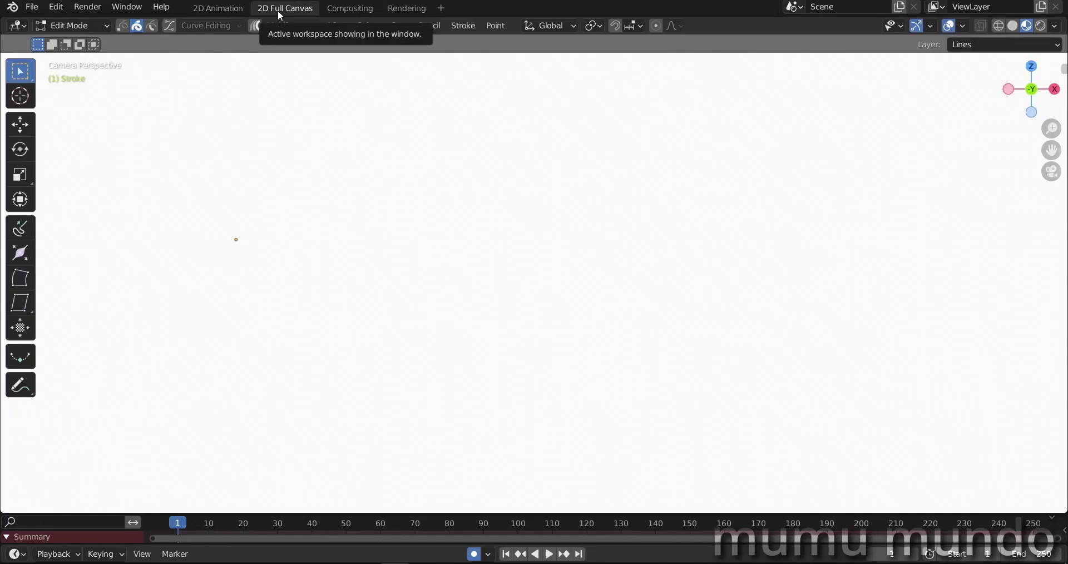
{"action": "left_click", "coordinate": [218, 9]}
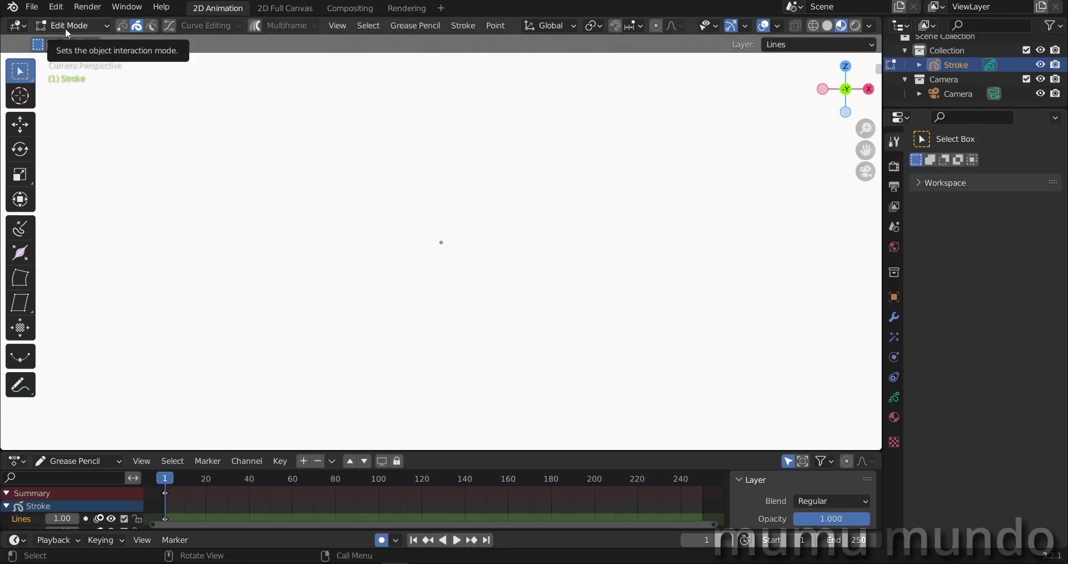
{"action": "key", "text": "ctrl+Tab"}
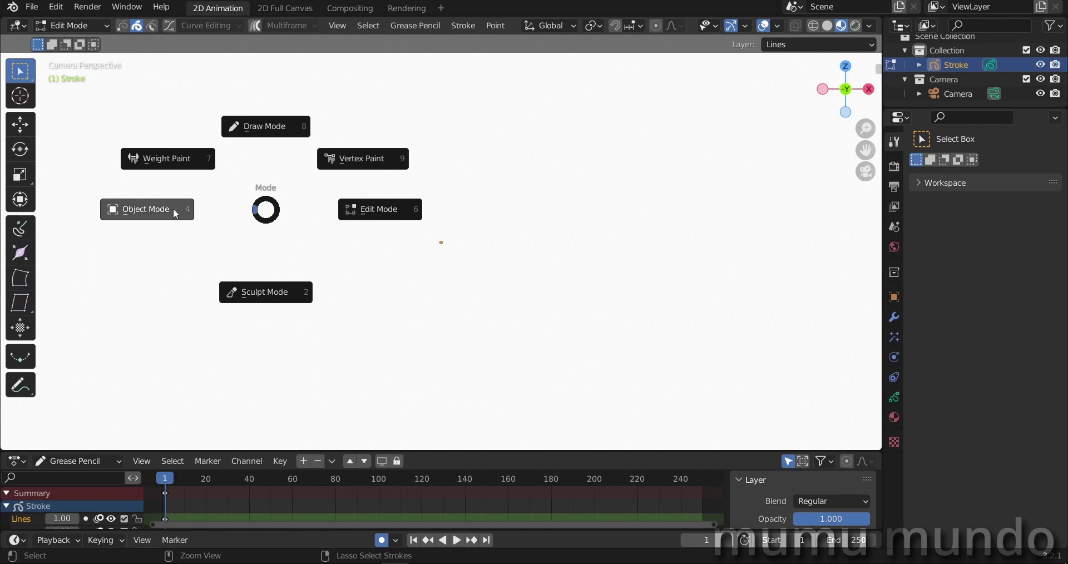
{"action": "left_click", "coordinate": [175, 213]}
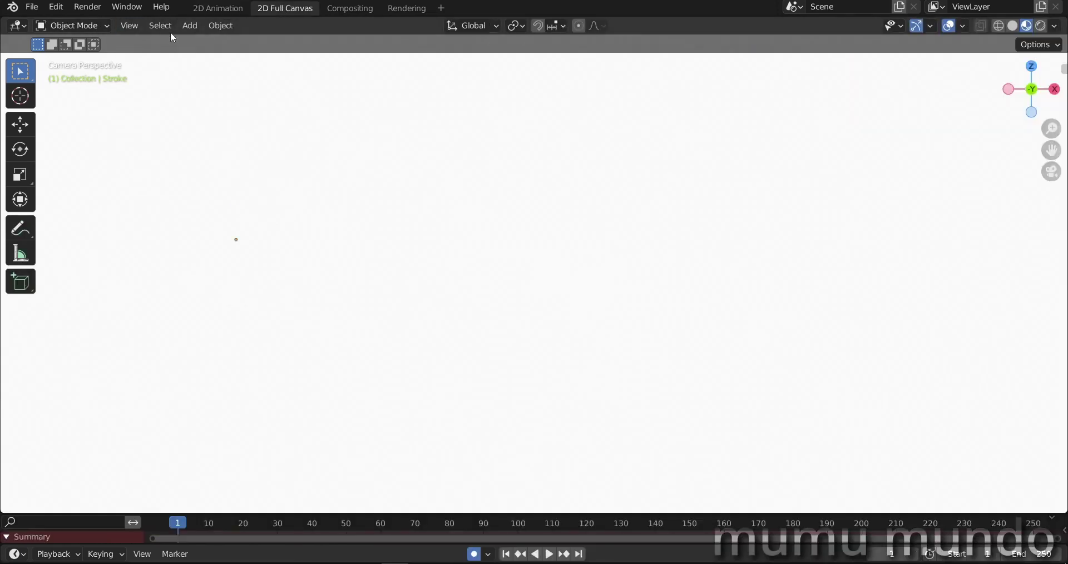
{"action": "left_click", "coordinate": [422, 8]}
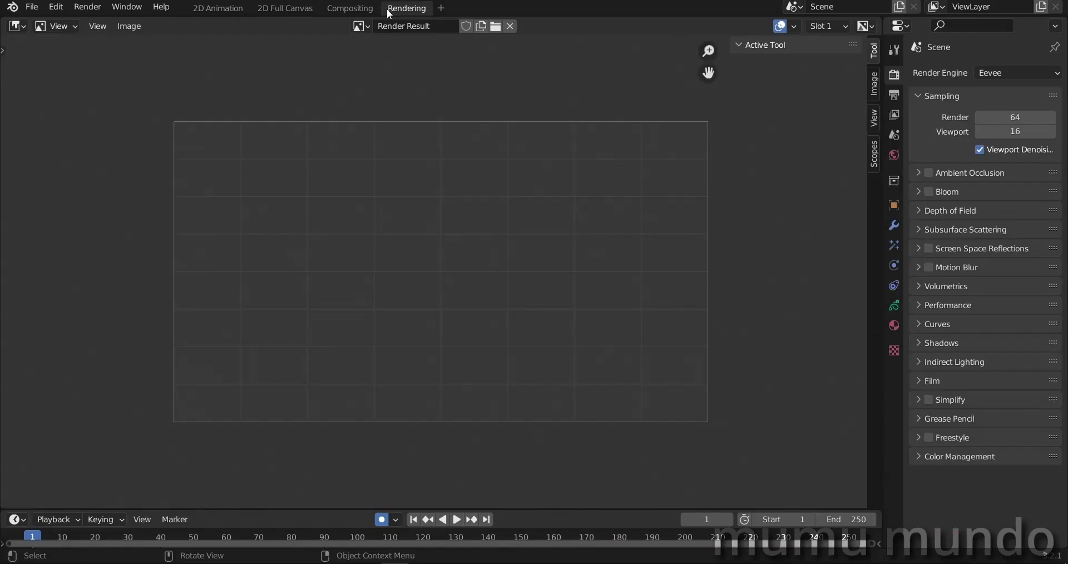
{"action": "left_click", "coordinate": [281, 8]}
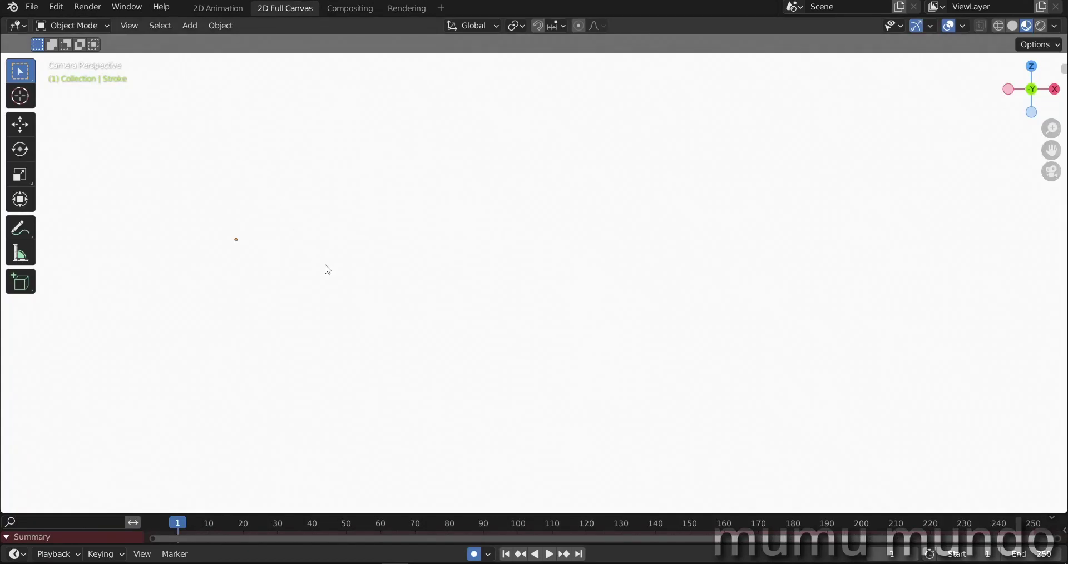
{"action": "key", "text": "ctrl+Tab"}
{"action": "left_click", "coordinate": [325, 177]}
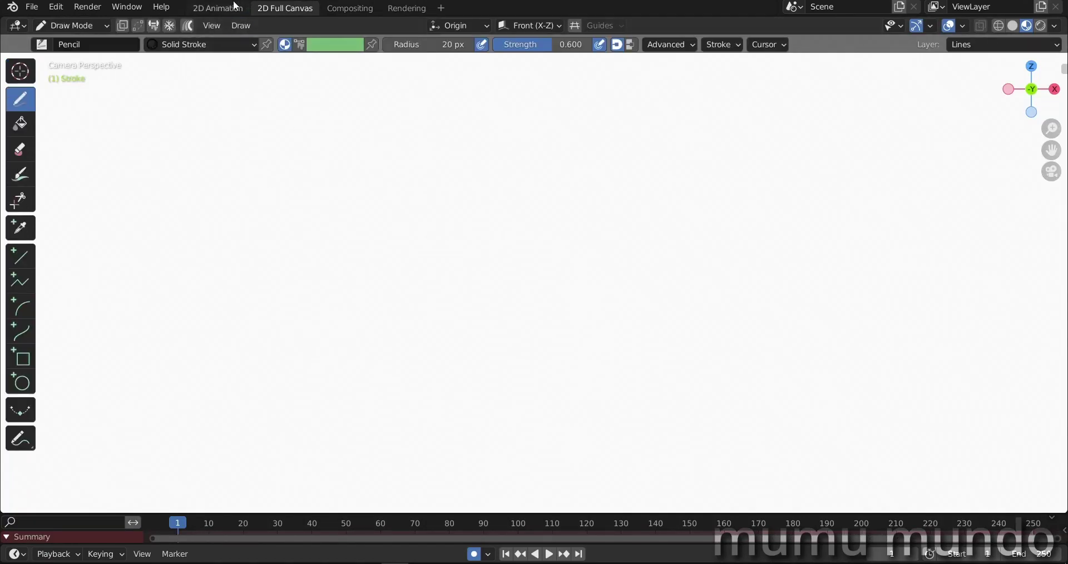
{"action": "left_click", "coordinate": [217, 8]}
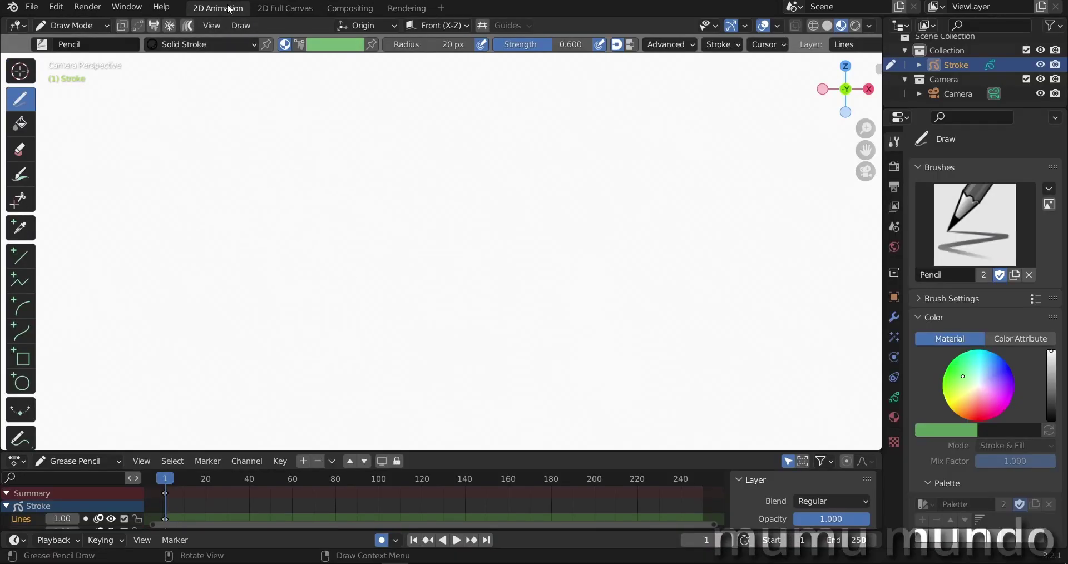
{"action": "left_click", "coordinate": [417, 11]}
{"action": "left_click", "coordinate": [282, 8]}
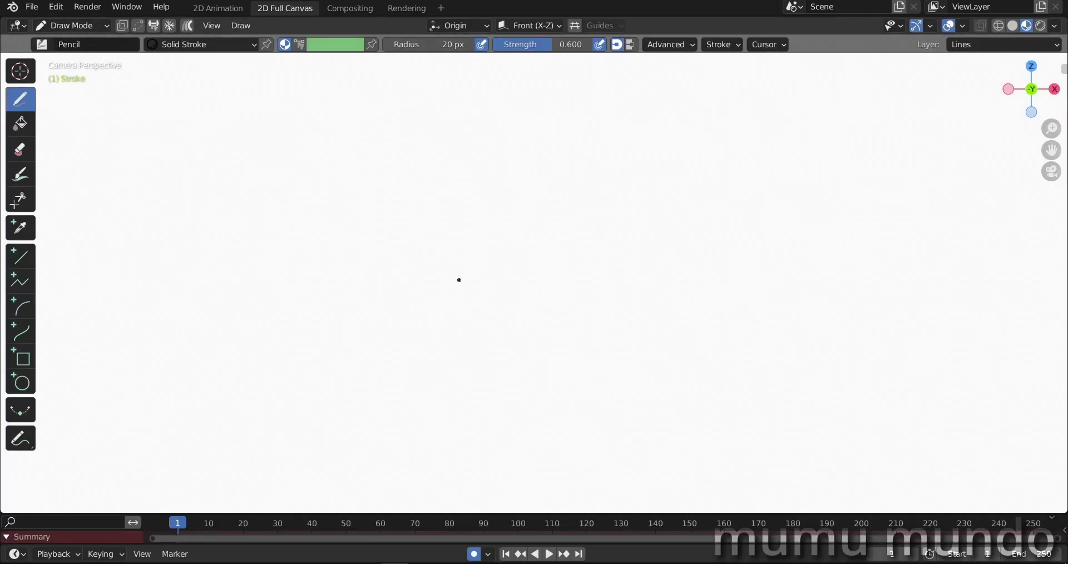
Step: In the 2D Animation workspace, raise brush Strength to 1.000 and undo a test stroke
{"action": "key", "text": "ctrl+Page_Up"}
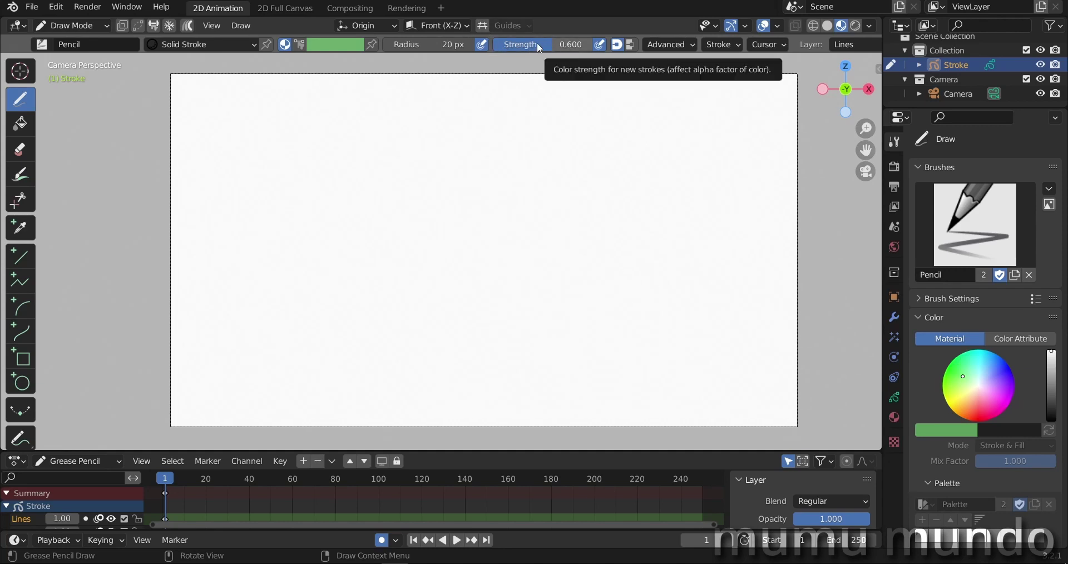
{"action": "left_click_drag", "start_coordinate": [527, 47], "coordinate": [598, 48]}
{"action": "left_click_drag", "start_coordinate": [468, 124], "coordinate": [447, 369]}
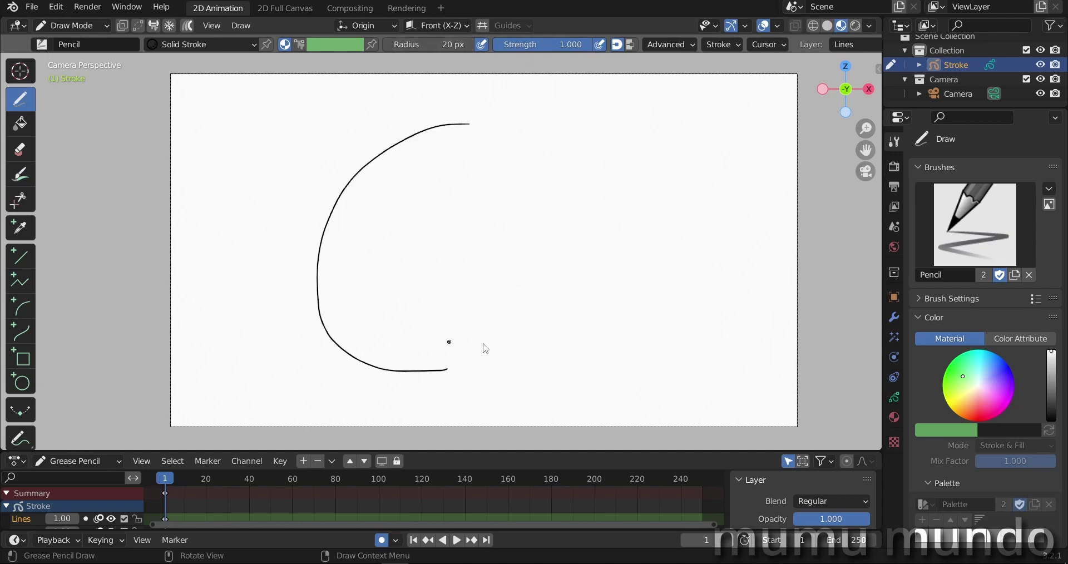
{"action": "key", "text": "ctrl+z"}
Step: Set the brush Radius to 50 px, then draw and undo a test stroke
{"action": "left_click", "coordinate": [440, 47]}
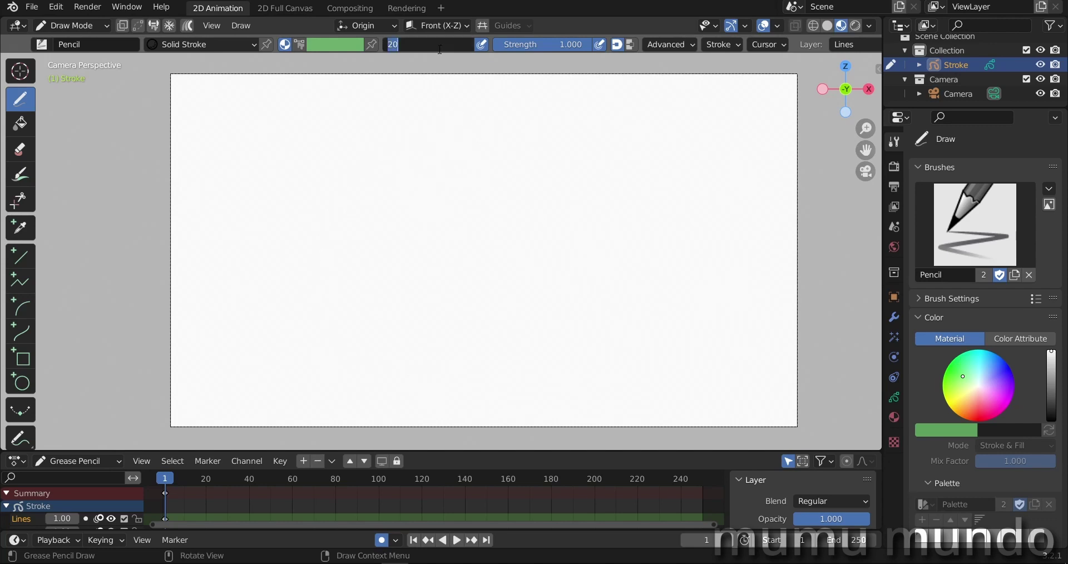
{"action": "type", "text": "50"}
{"action": "key", "text": "Return"}
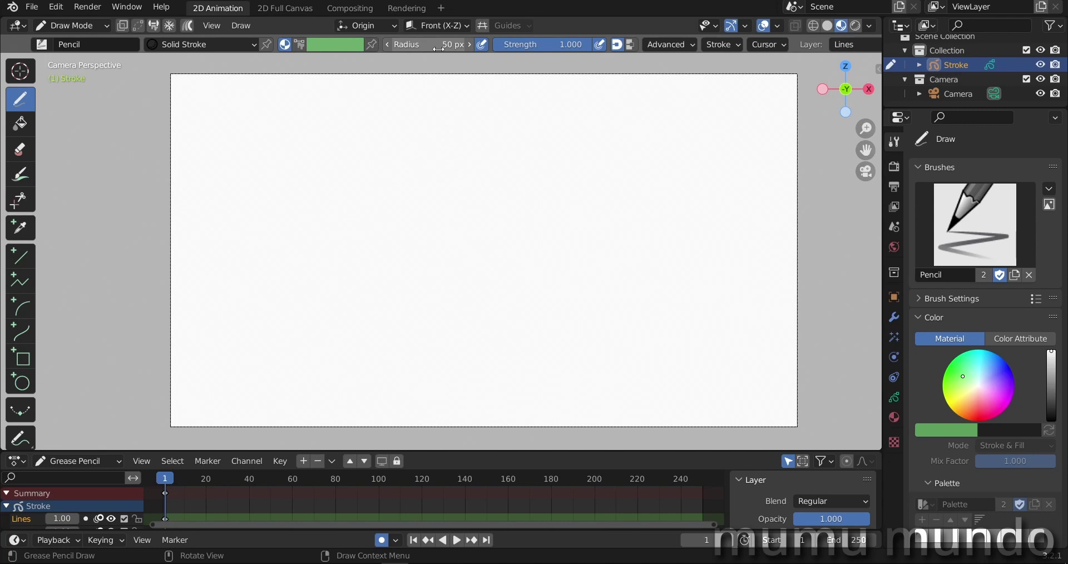
{"action": "mouse_move", "coordinate": [506, 114]}
{"action": "left_mouse_down"}
{"action": "mouse_move", "coordinate": [475, 119]}
{"action": "mouse_move", "coordinate": [484, 310]}
{"action": "mouse_move", "coordinate": [520, 312]}
{"action": "left_mouse_up"}
{"action": "key", "text": "ctrl+z"}
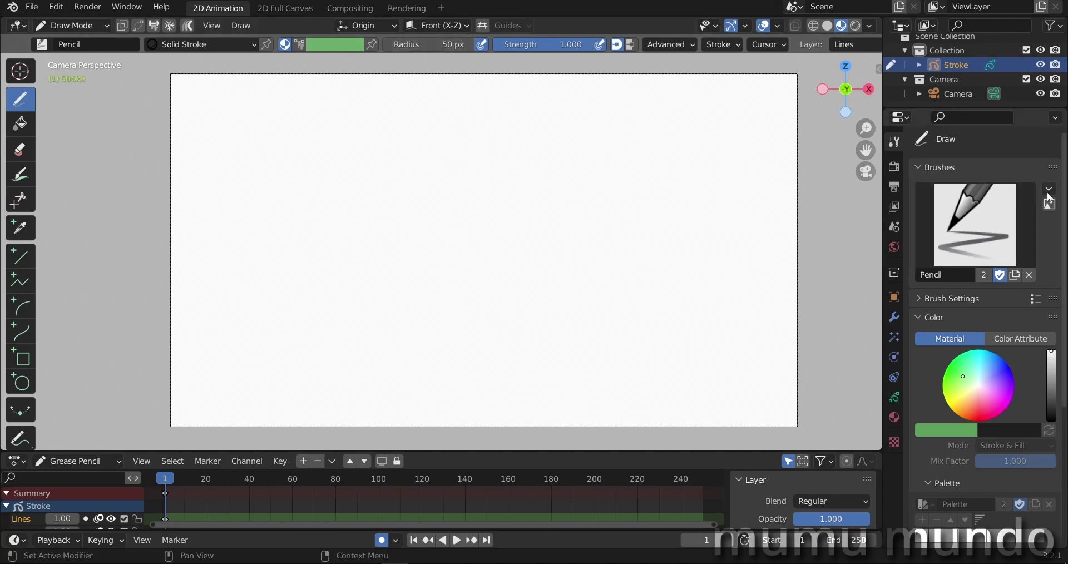
Step: Verify Grease Pencil Tools is enabled by searching 'grea' in Preferences > Add-ons
{"action": "left_click", "coordinate": [1048, 189]}
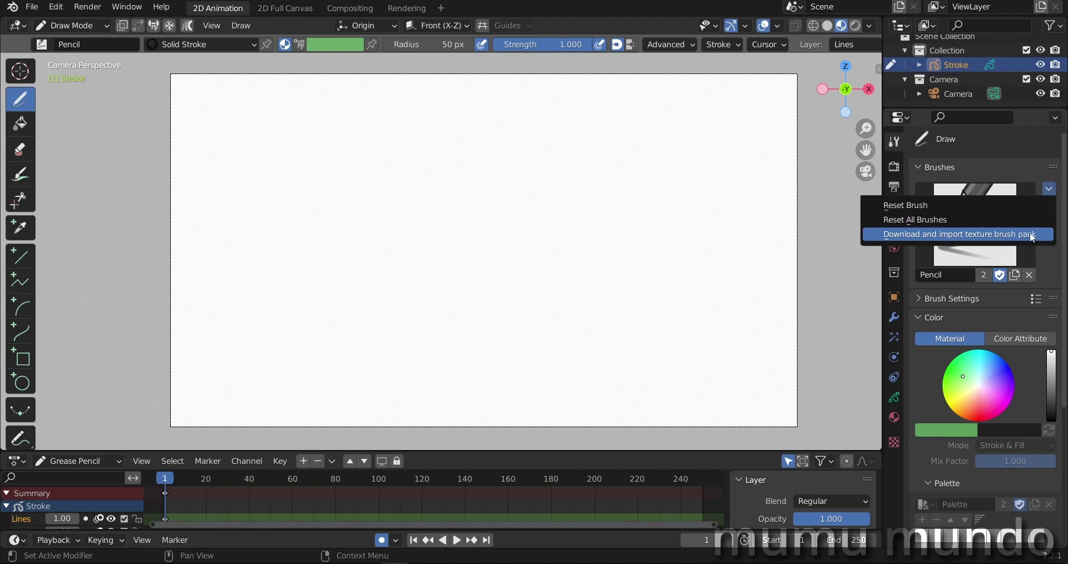
{"action": "left_click", "coordinate": [56, 6]}
{"action": "left_click", "coordinate": [89, 210]}
{"action": "left_click", "coordinate": [48, 151]}
{"action": "left_click", "coordinate": [392, 51]}
{"action": "type", "text": "grea"}
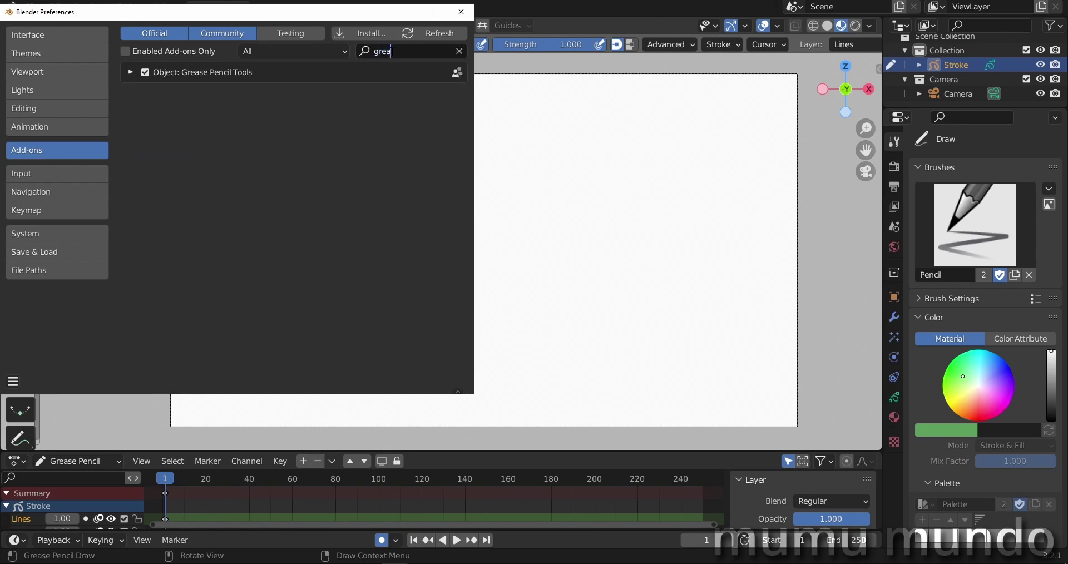
{"action": "left_click", "coordinate": [461, 12]}
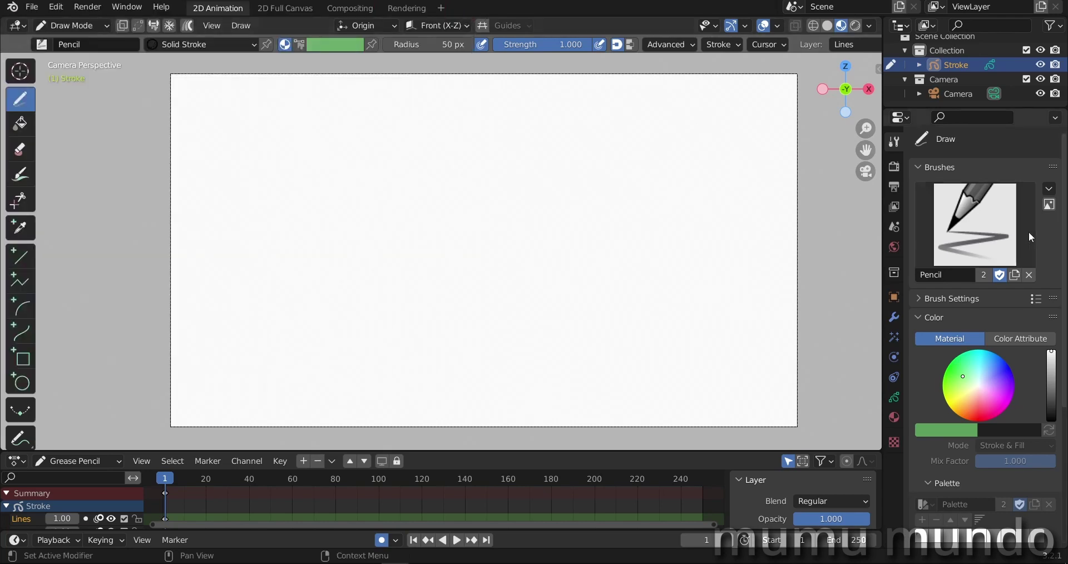
Step: Download and import the texture brush pack, then browse the newly added brushes
{"action": "left_click", "coordinate": [1048, 190]}
{"action": "left_click", "coordinate": [945, 231]}
{"action": "left_click", "coordinate": [42, 44]}
{"action": "scroll", "coordinate": [360, 202], "scroll_direction": "down", "scroll_amount": 1}
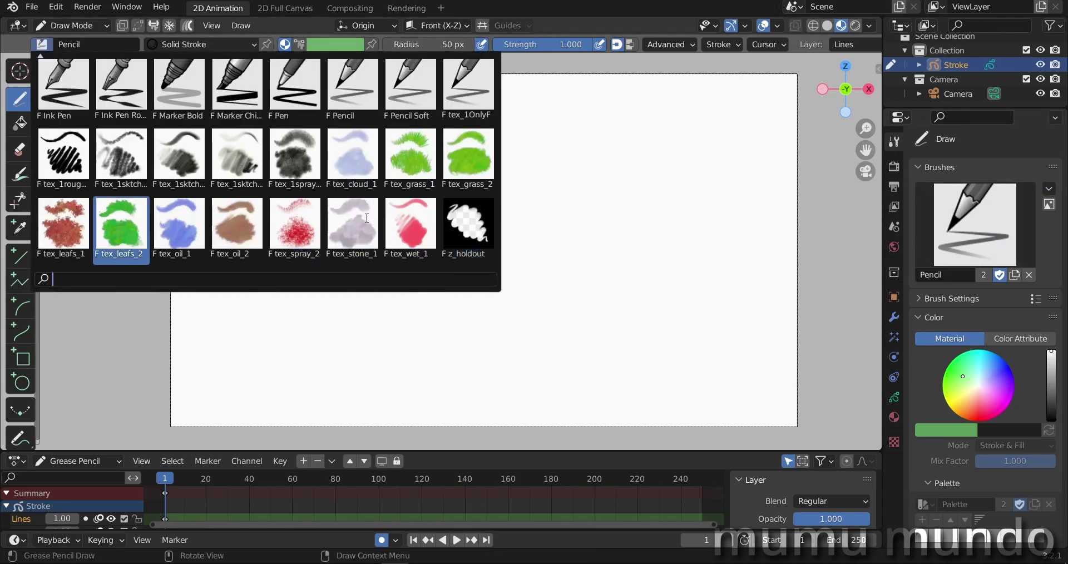
{"action": "scroll", "coordinate": [362, 233], "scroll_direction": "up", "scroll_amount": 1}
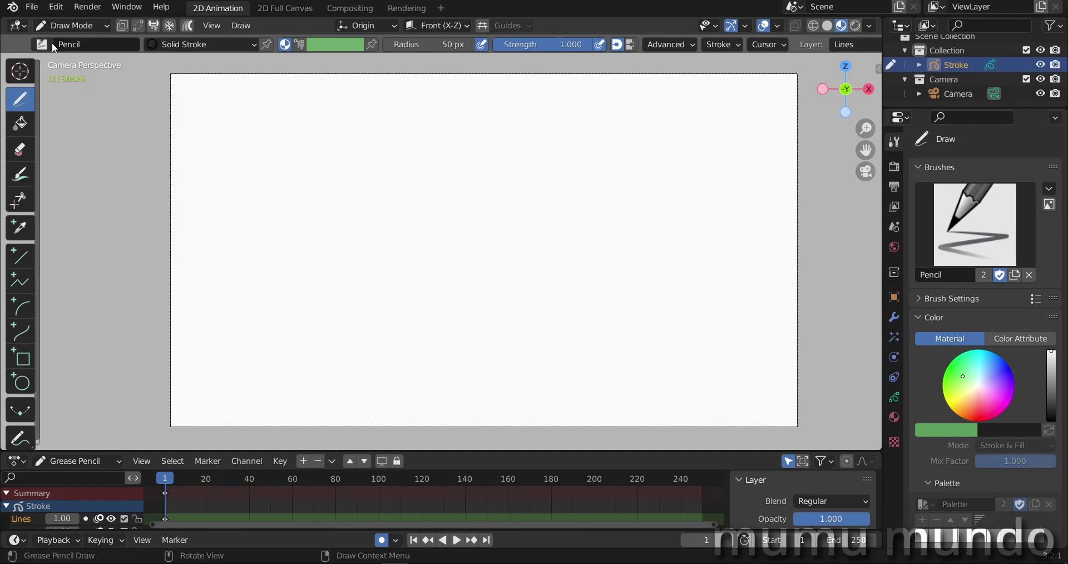
Step: In Render Properties > Color Management, choose Medium High Contrast as the Look
{"action": "left_click", "coordinate": [894, 167]}
{"action": "scroll", "coordinate": [923, 367], "scroll_direction": "down", "scroll_amount": 1}
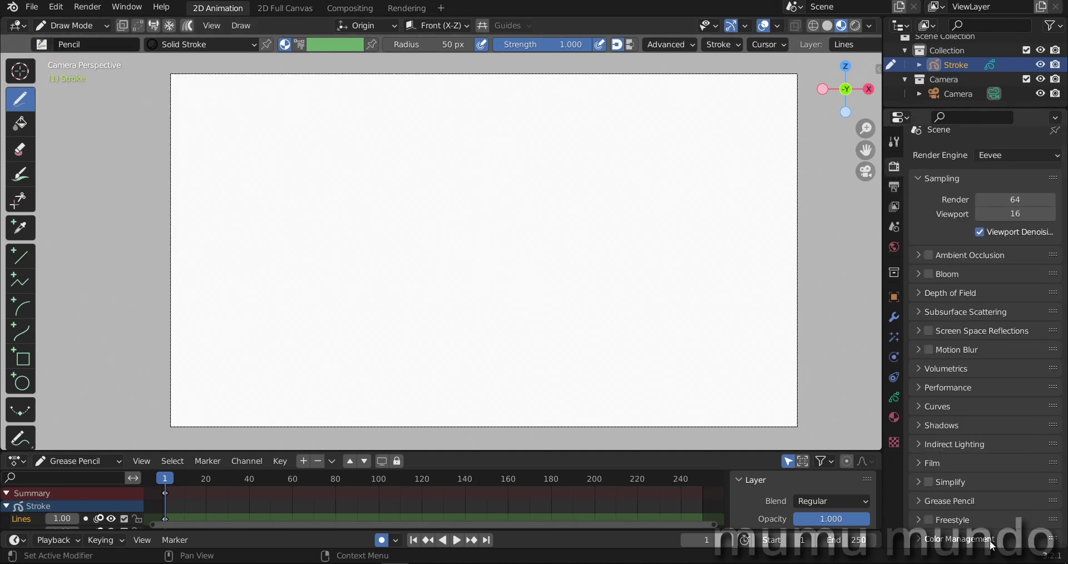
{"action": "scroll", "coordinate": [979, 370], "scroll_direction": "down", "scroll_amount": 5}
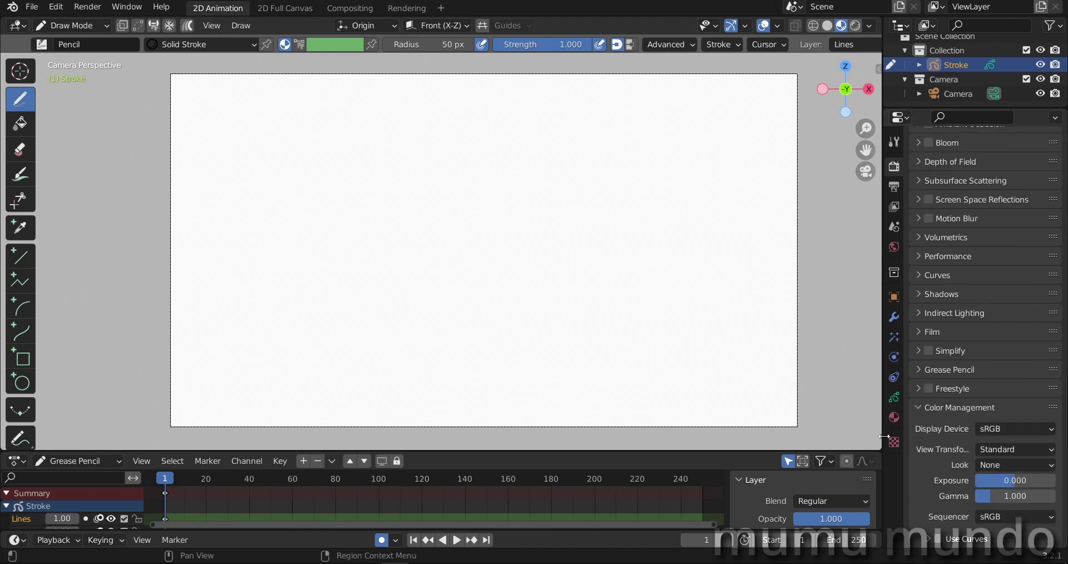
{"action": "left_click_drag", "start_coordinate": [883, 445], "coordinate": [856, 445]}
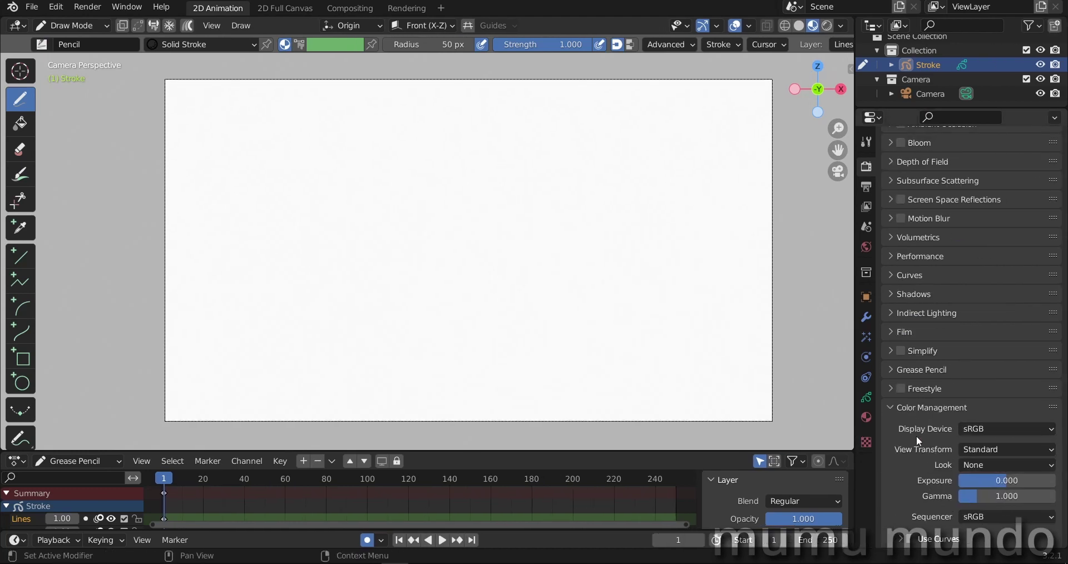
{"action": "left_click", "coordinate": [1003, 448]}
{"action": "left_click", "coordinate": [980, 466]}
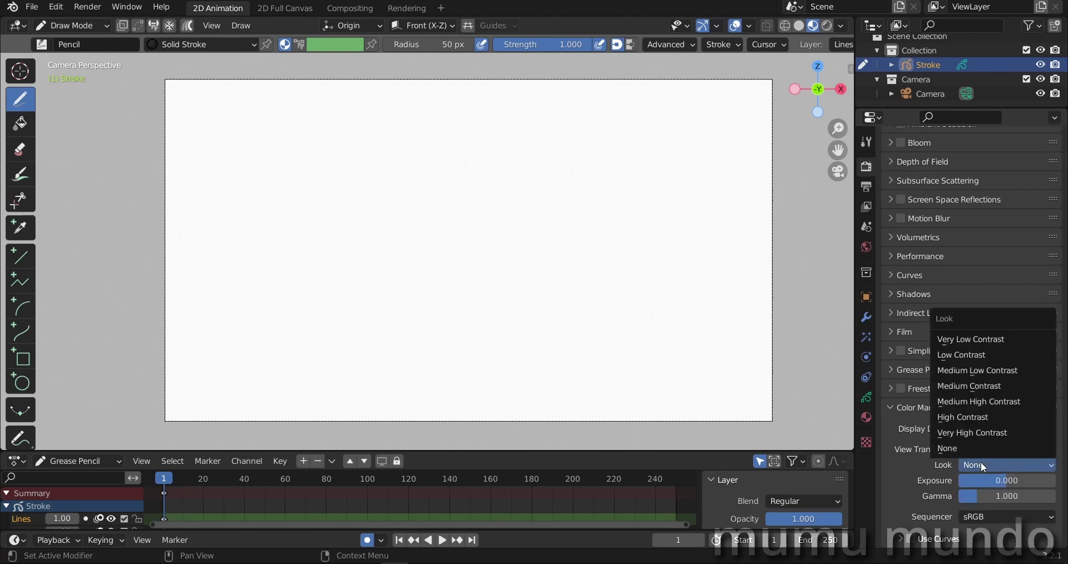
{"action": "left_click", "coordinate": [997, 401]}
{"action": "key", "text": "ctrl+Tab"}
Step: Pick Edit Mode, then in Curve Editing uncheck Adaptive Resolution and enter Curve Resolution 8
{"action": "left_click", "coordinate": [552, 269]}
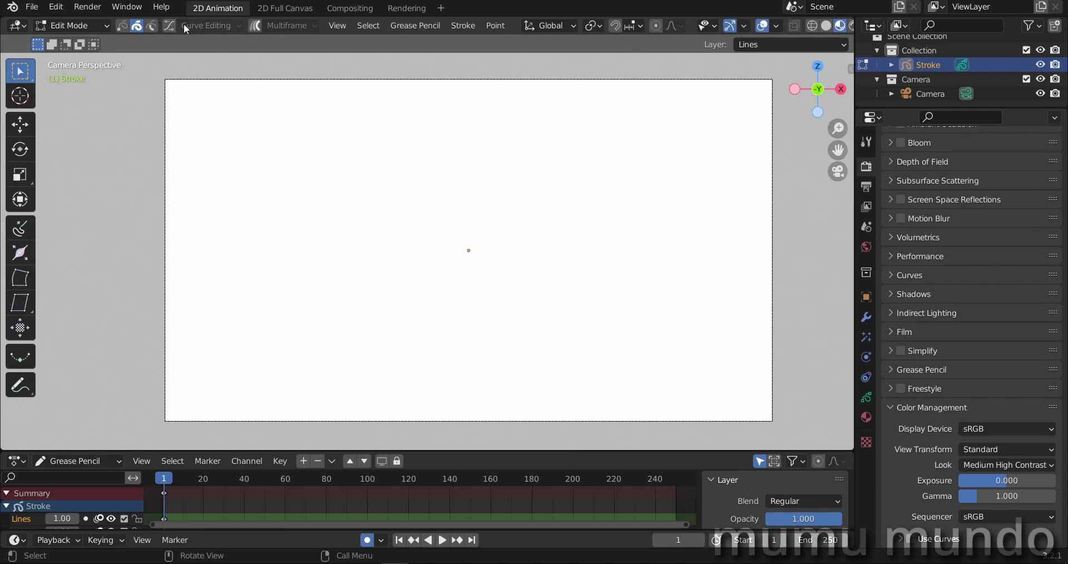
{"action": "left_click", "coordinate": [202, 26]}
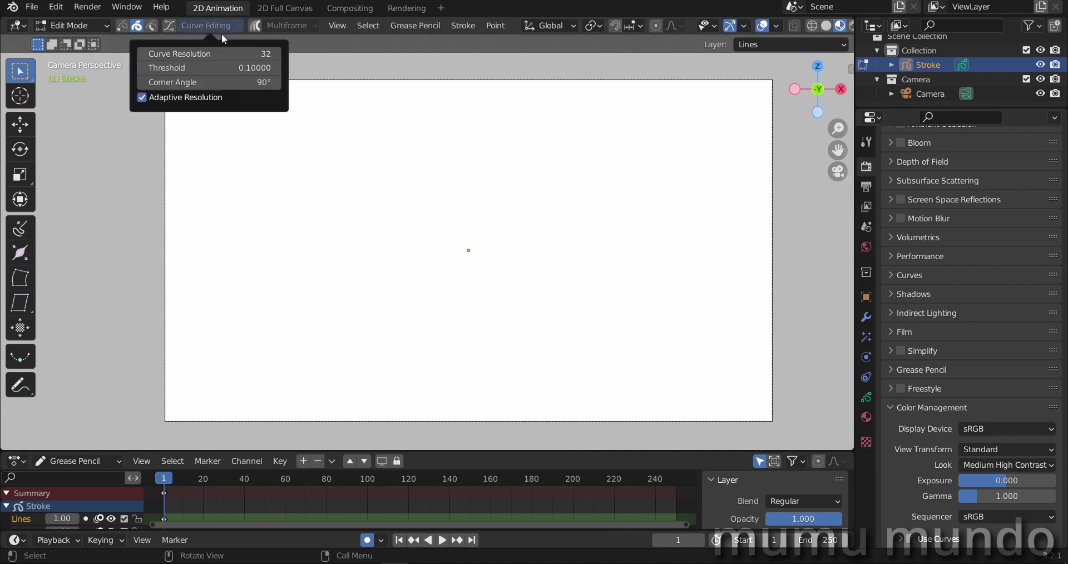
{"action": "left_click", "coordinate": [143, 96]}
{"action": "left_click", "coordinate": [258, 54]}
{"action": "type", "text": "8"}
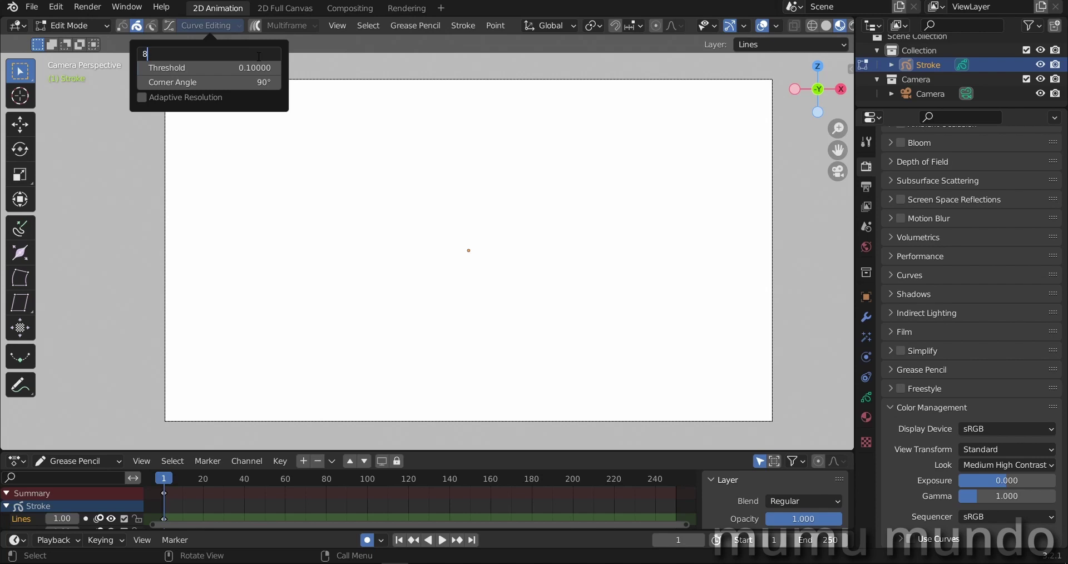
{"action": "key", "text": "Return"}
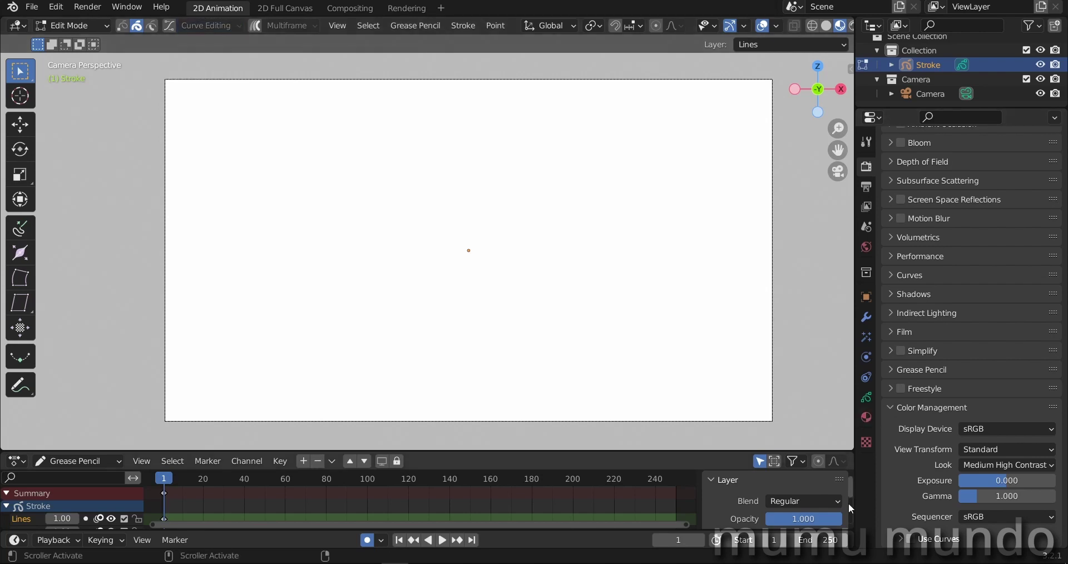
Step: In Object Data properties, uncheck Use Lights on Lines, Fills, and a newly added GP_Layer
{"action": "left_click", "coordinate": [866, 398]}
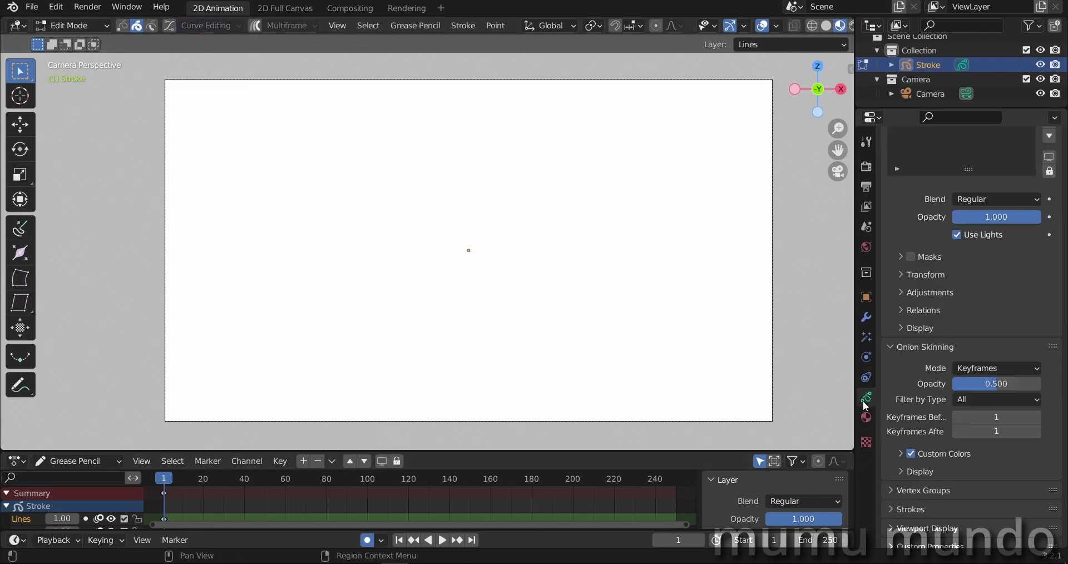
{"action": "scroll", "coordinate": [973, 333], "scroll_direction": "up", "scroll_amount": 3}
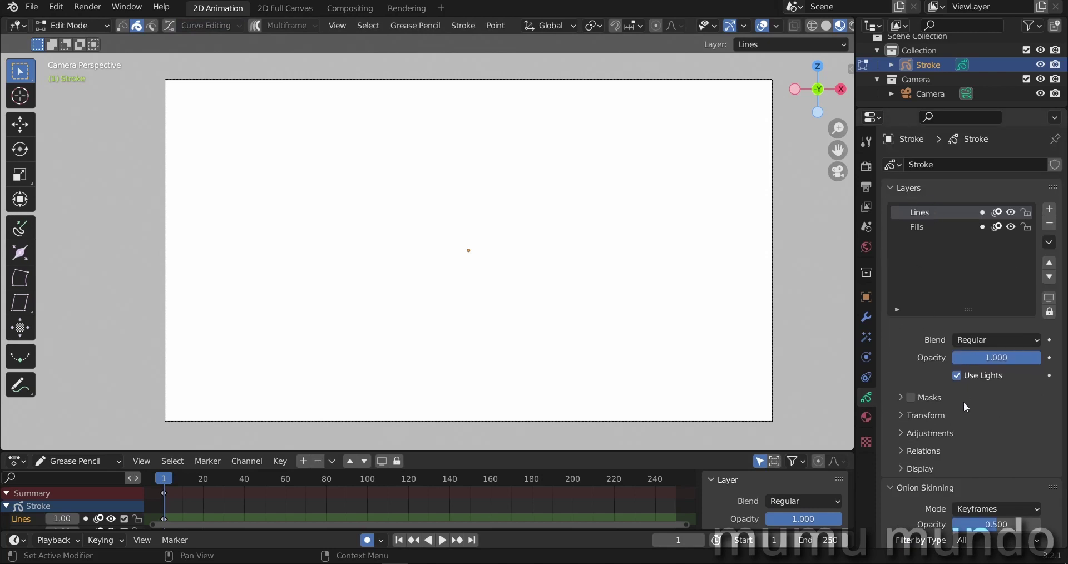
{"action": "left_click", "coordinate": [957, 375]}
{"action": "left_click", "coordinate": [932, 228]}
{"action": "left_click", "coordinate": [955, 377]}
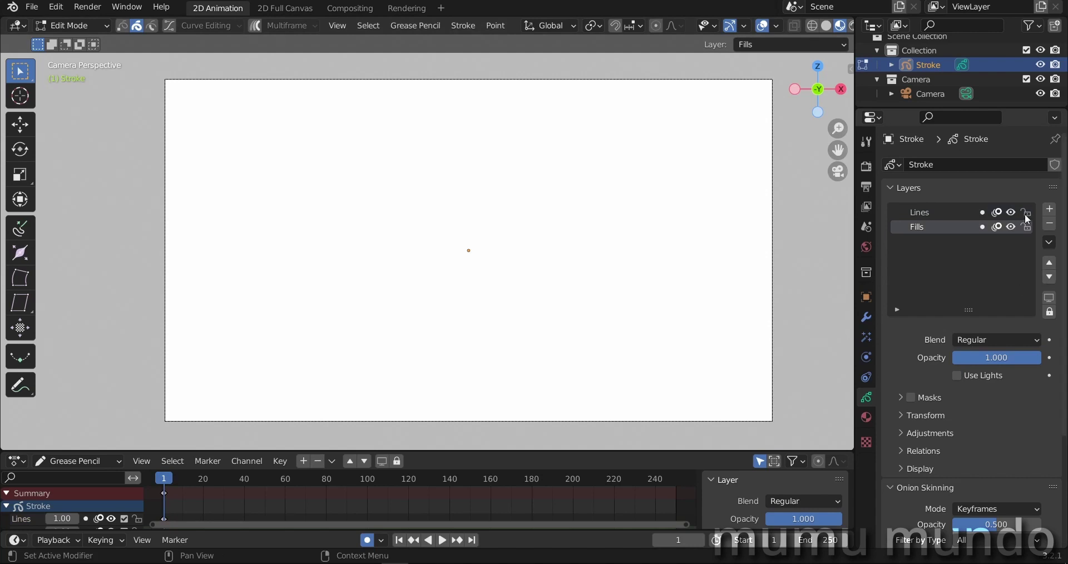
{"action": "left_click", "coordinate": [1050, 210]}
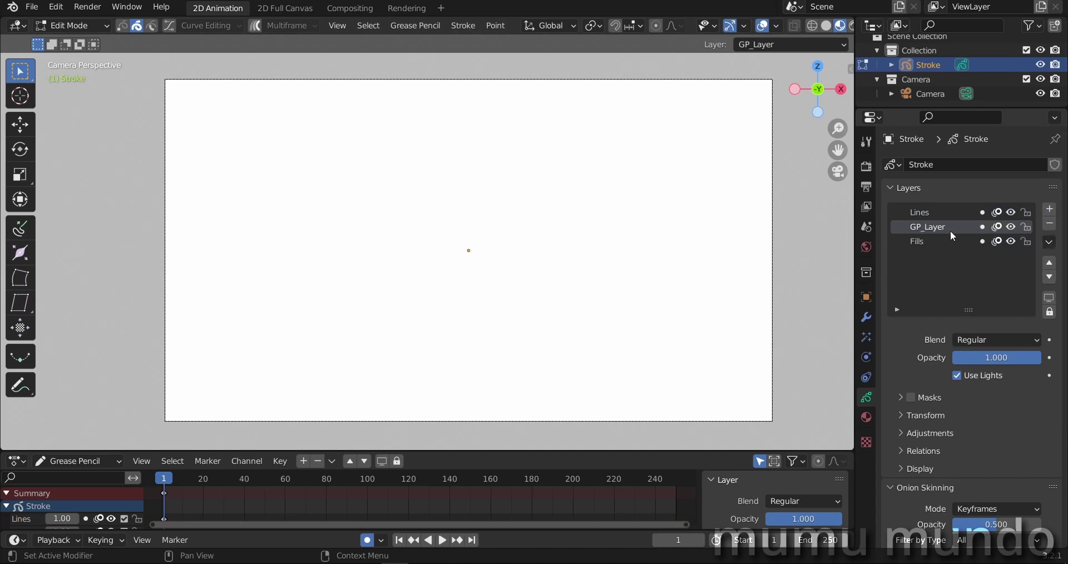
{"action": "left_click", "coordinate": [958, 375]}
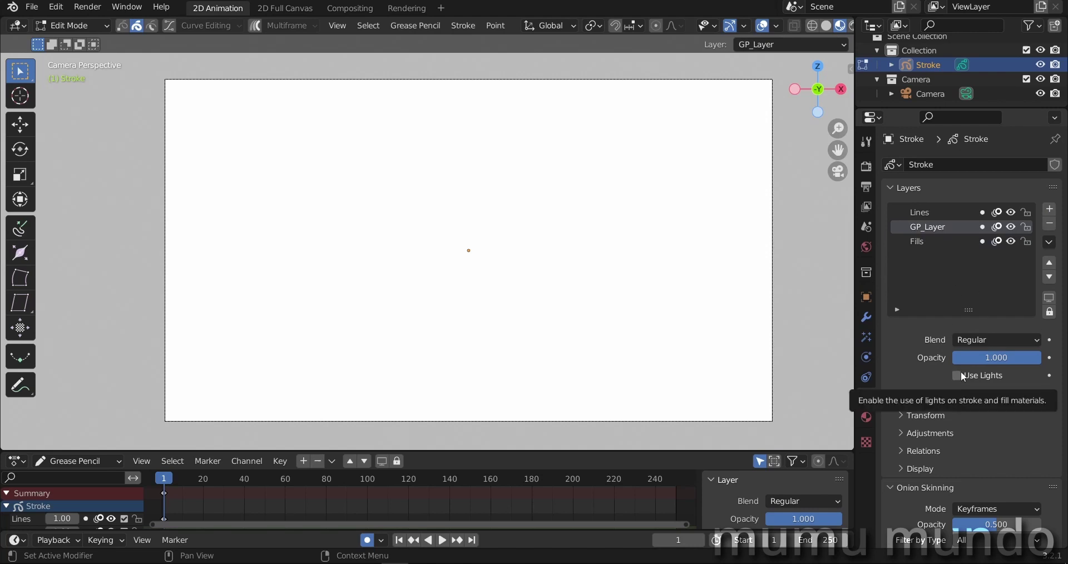
{"action": "left_click", "coordinate": [198, 26]}
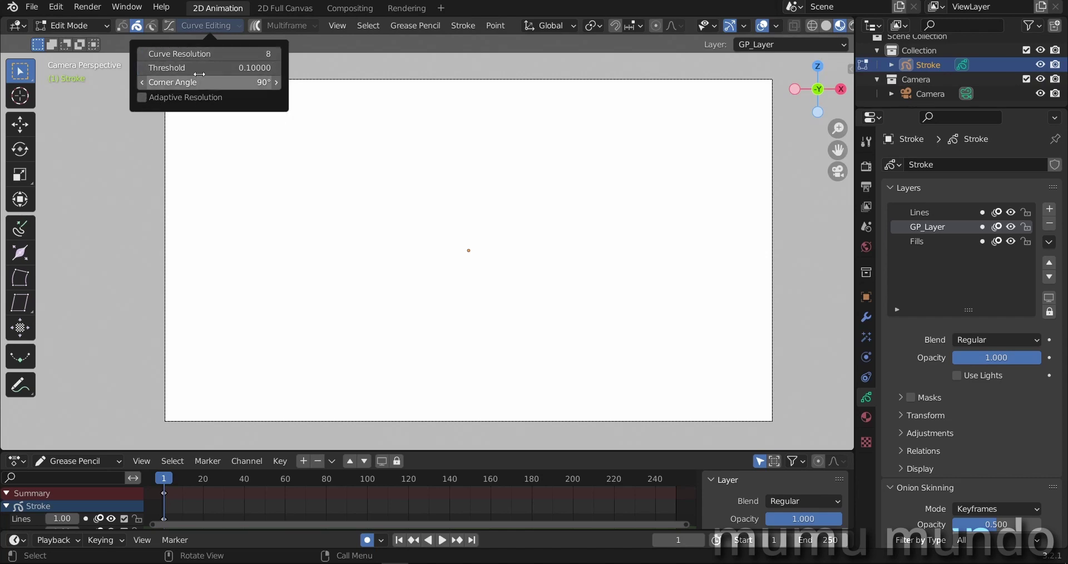
{"action": "key", "text": "Escape"}
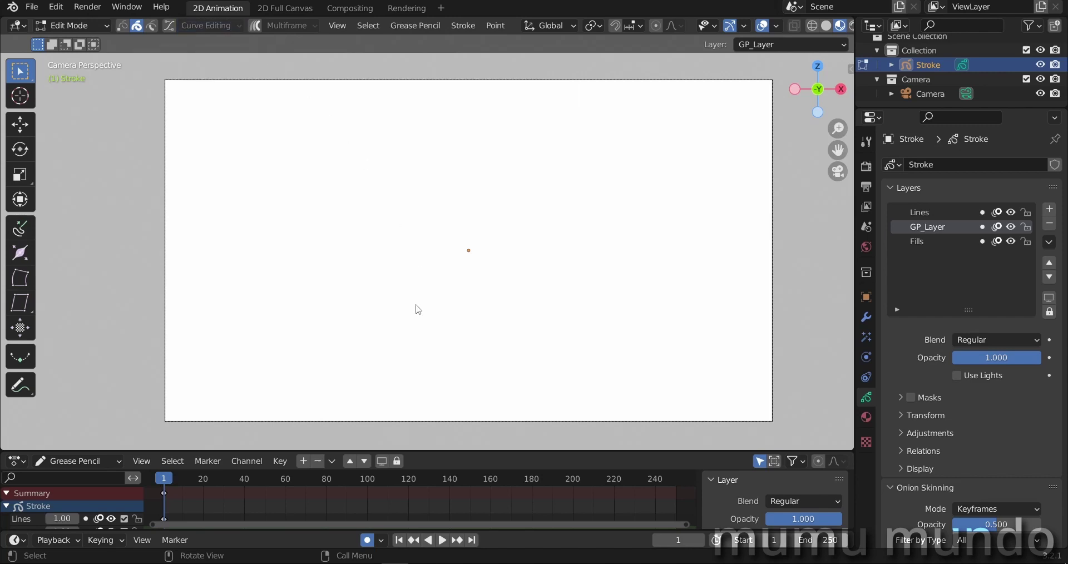
{"action": "mouse_move", "coordinate": [555, 310]}
{"action": "middle_mouse_down", "text": "shift"}
{"action": "mouse_move", "coordinate": [538, 313]}
{"action": "mouse_move", "coordinate": [546, 308]}
{"action": "middle_mouse_up", "text": "shift"}
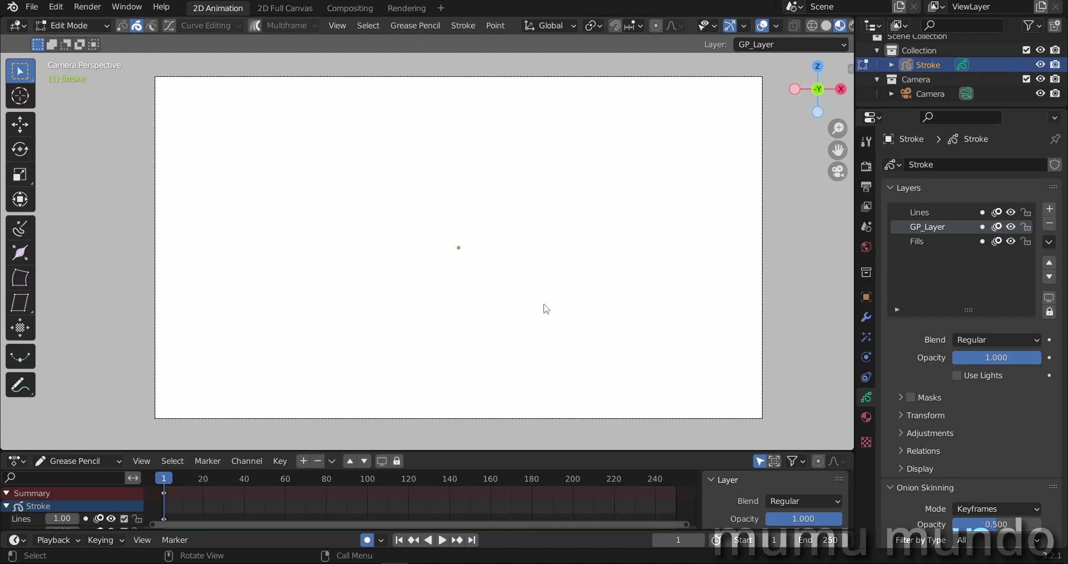
{"action": "left_click", "coordinate": [917, 241]}
{"action": "left_click", "coordinate": [928, 226]}
Step: Delete the extra GP_Layer and switch the grease pencil back to Draw Mode
{"action": "left_click", "coordinate": [1049, 224]}
{"action": "key", "text": "ctrl+Tab"}
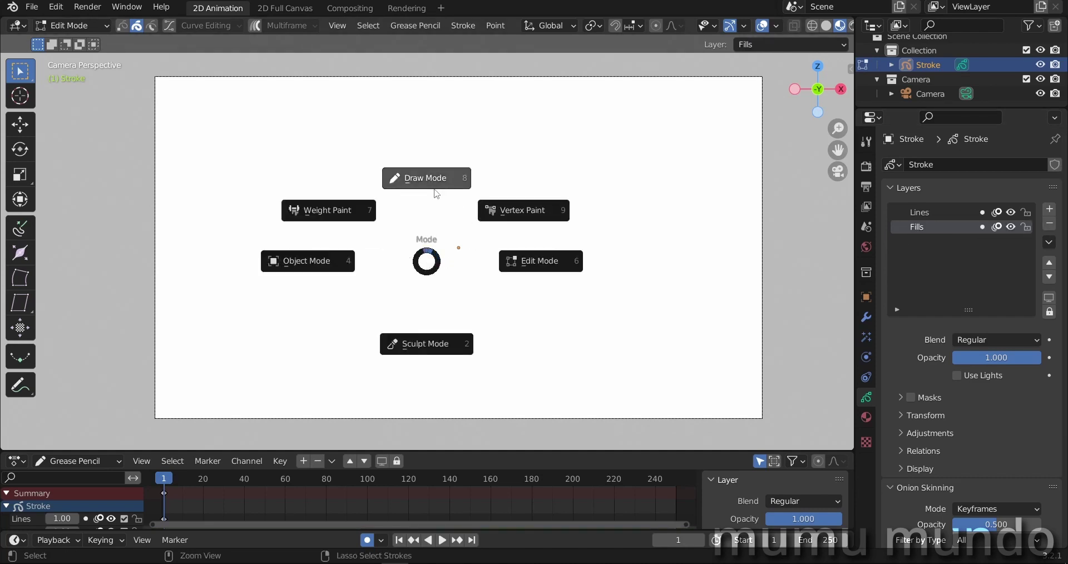
{"action": "left_click", "coordinate": [434, 187]}
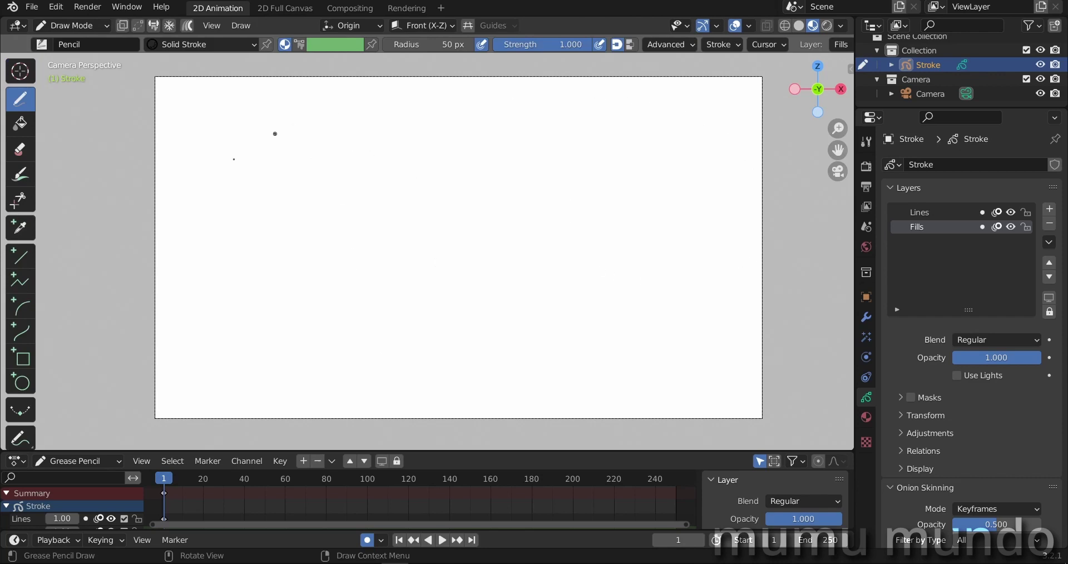
Step: Save this 2D Animation setup as the default startup file
{"action": "left_click", "coordinate": [32, 7]}
{"action": "mouse_move", "coordinate": [71, 271]}
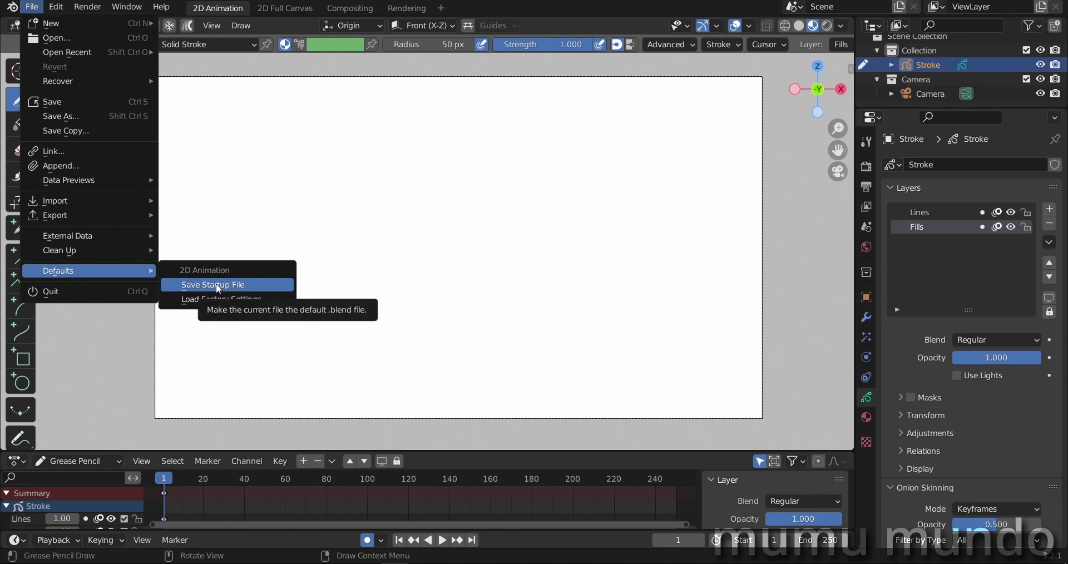
{"action": "left_click", "coordinate": [215, 284]}
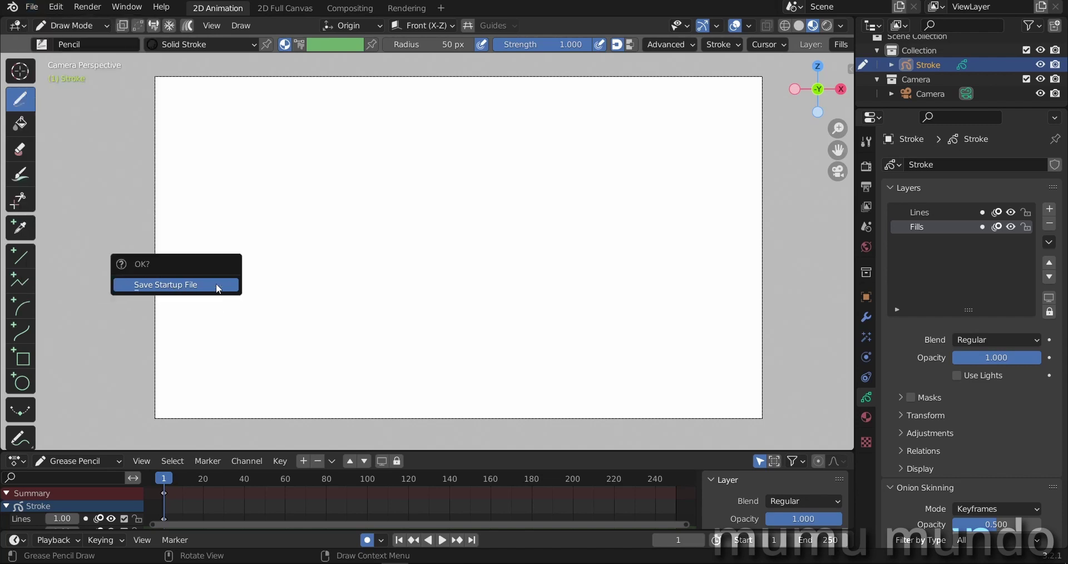
{"action": "left_click", "coordinate": [144, 284]}
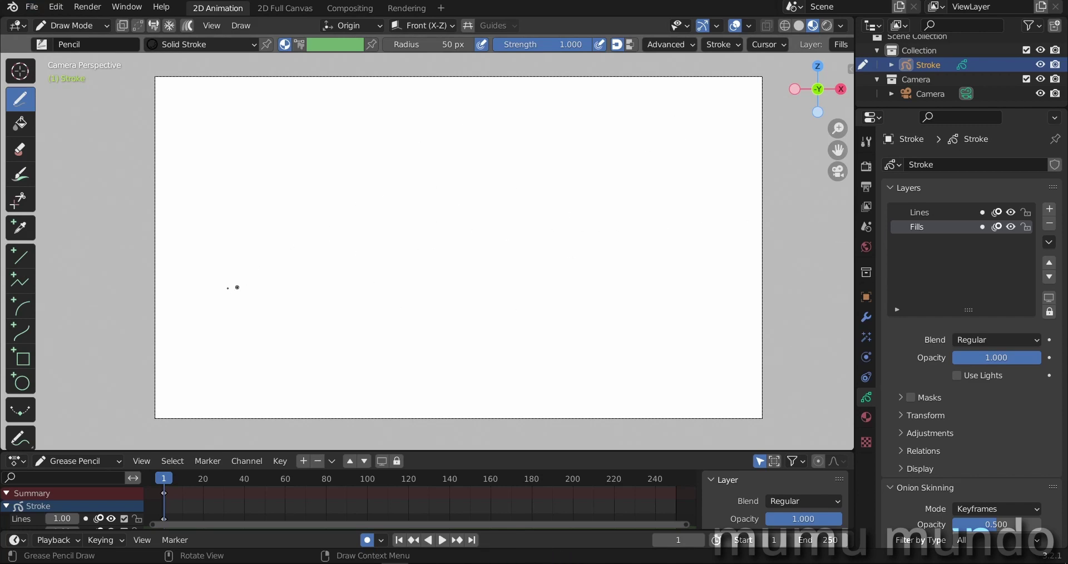
Step: Start a new General file, discarding unsaved changes
{"action": "left_click", "coordinate": [32, 7]}
{"action": "mouse_move", "coordinate": [45, 23]}
{"action": "left_click", "coordinate": [221, 26]}
{"action": "left_click", "coordinate": [573, 305]}
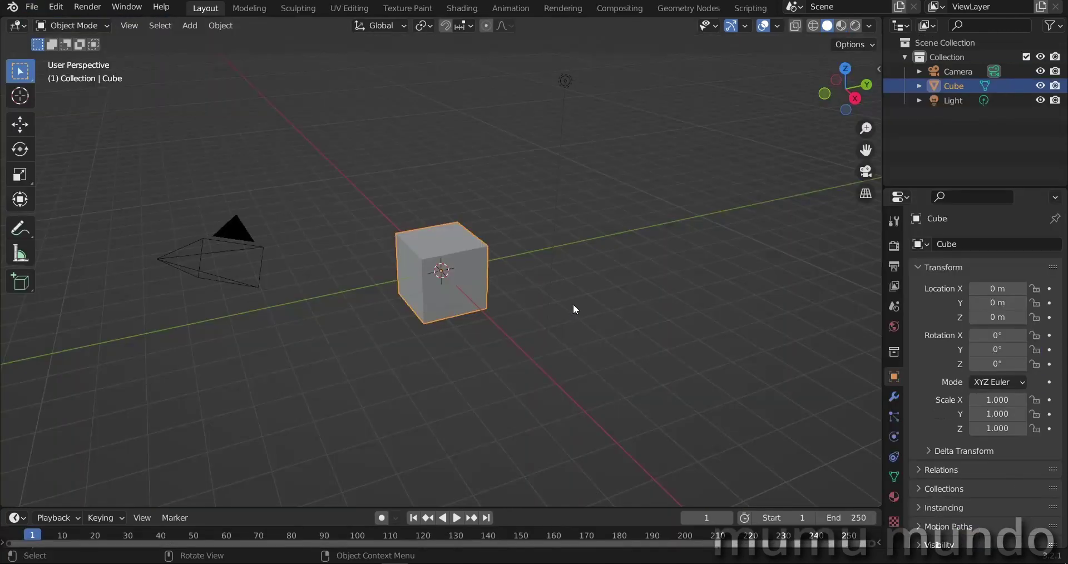
Step: In Color Management, set View Transform to Standard and Look to Medium High Contrast
{"action": "left_click", "coordinate": [894, 246]}
{"action": "scroll", "coordinate": [1064, 405], "scroll_direction": "down", "scroll_amount": 3}
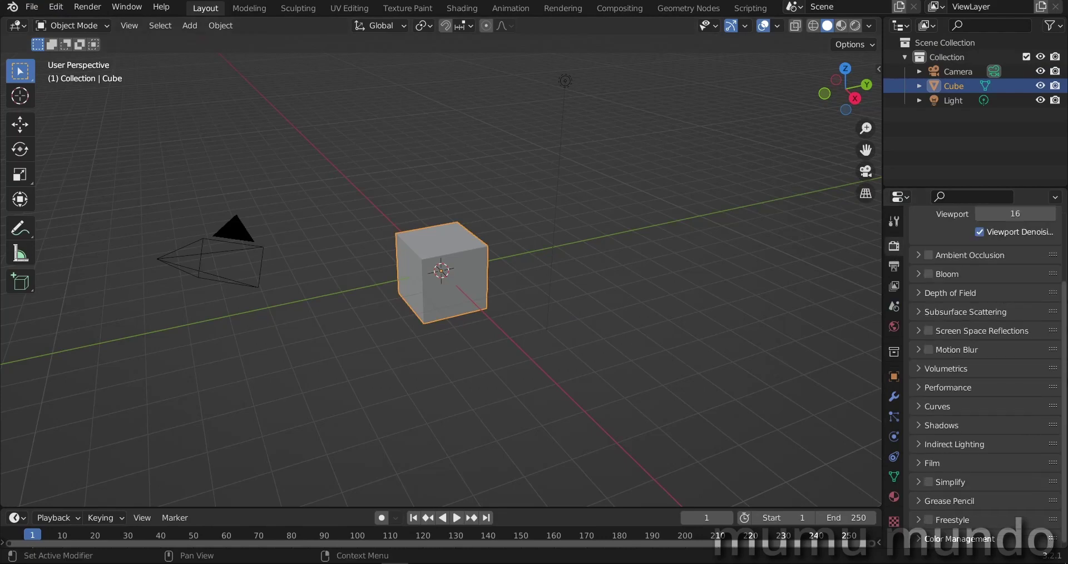
{"action": "left_click", "coordinate": [923, 537]}
{"action": "scroll", "coordinate": [964, 462], "scroll_direction": "down", "scroll_amount": 5}
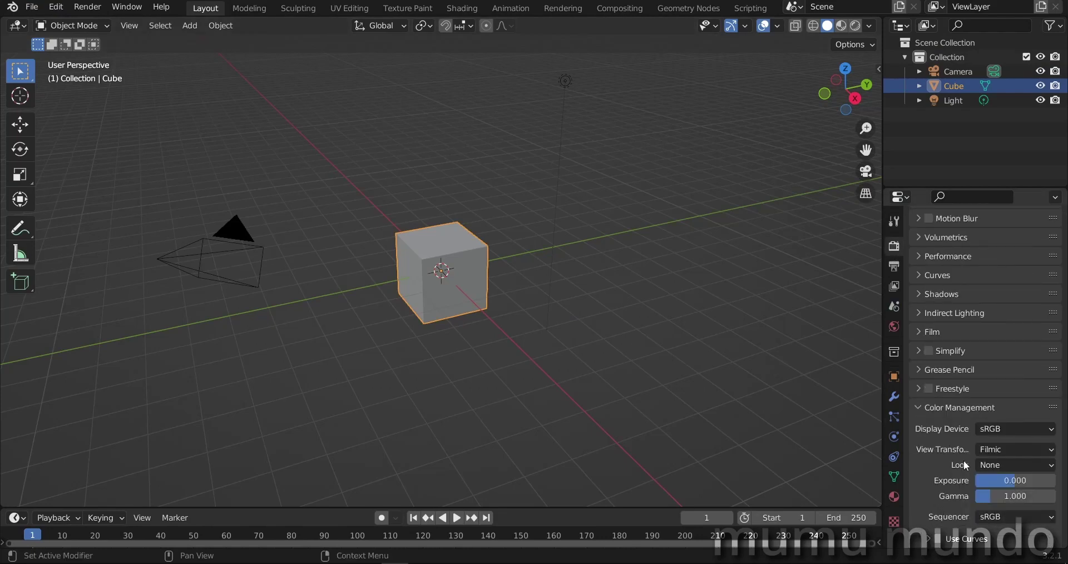
{"action": "left_click", "coordinate": [1007, 449]}
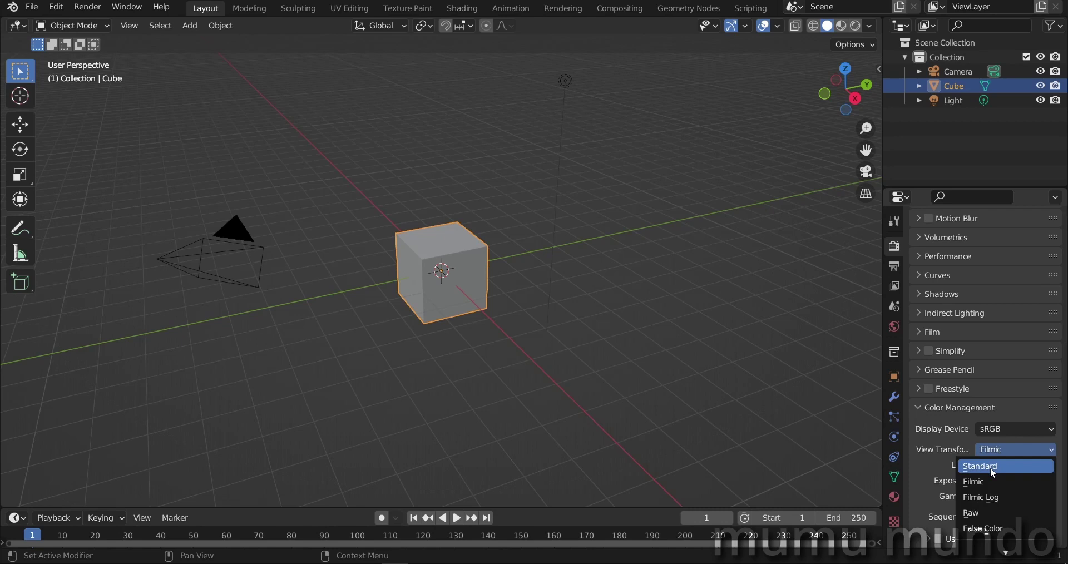
{"action": "left_click", "coordinate": [990, 467]}
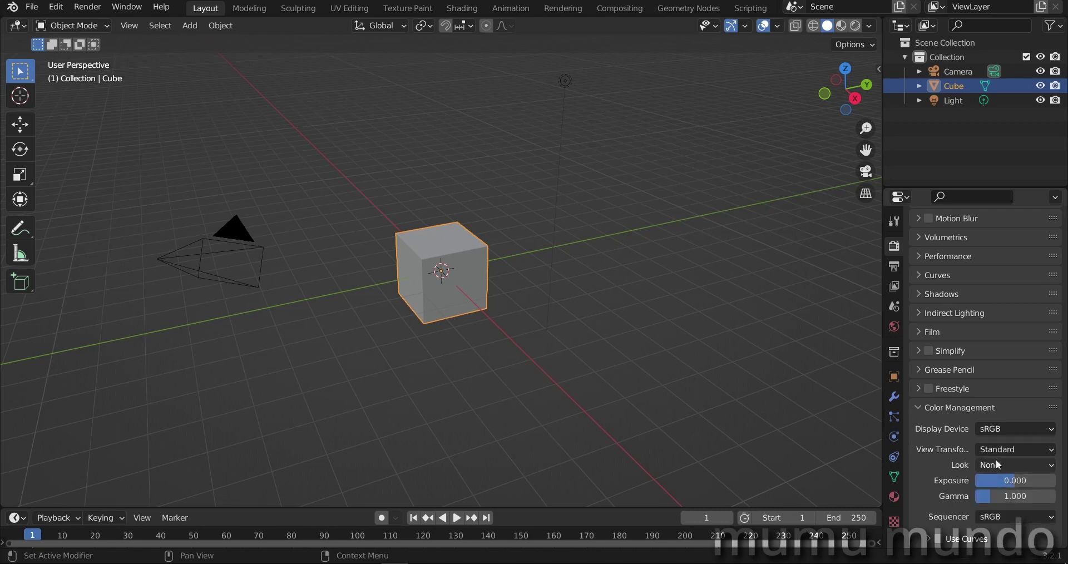
{"action": "left_click", "coordinate": [1000, 464]}
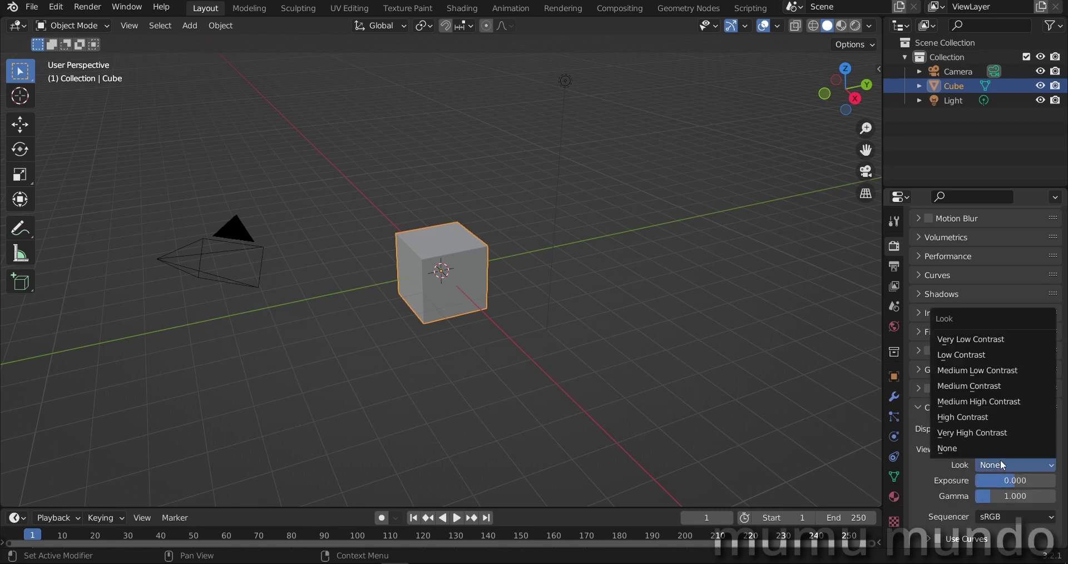
{"action": "left_click", "coordinate": [991, 402]}
{"action": "left_click", "coordinate": [32, 6]}
{"action": "mouse_move", "coordinate": [52, 25]}
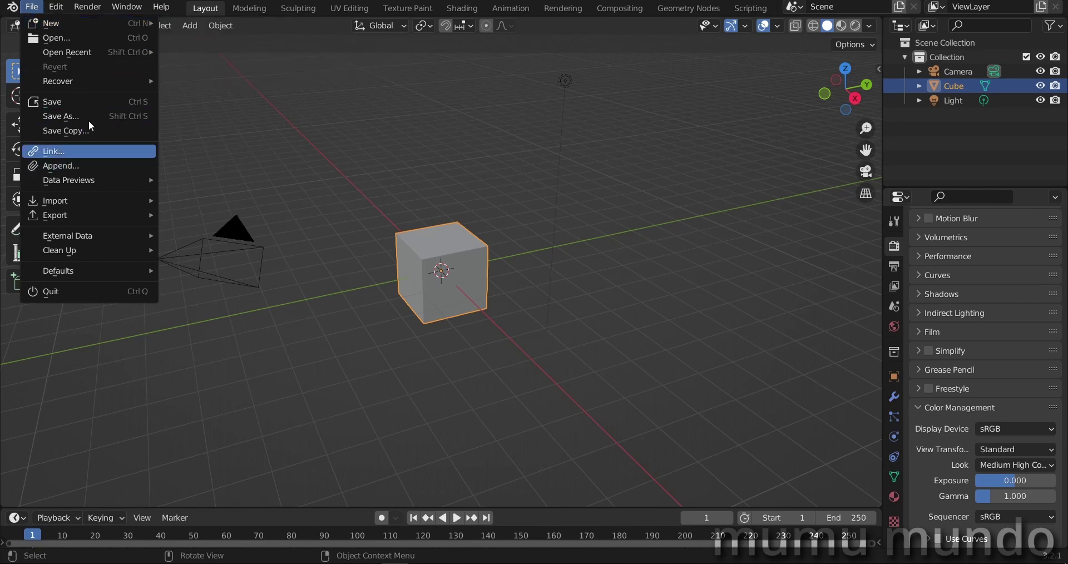
Step: Load a fresh General scene and save it as the default startup file
{"action": "mouse_move", "coordinate": [116, 25]}
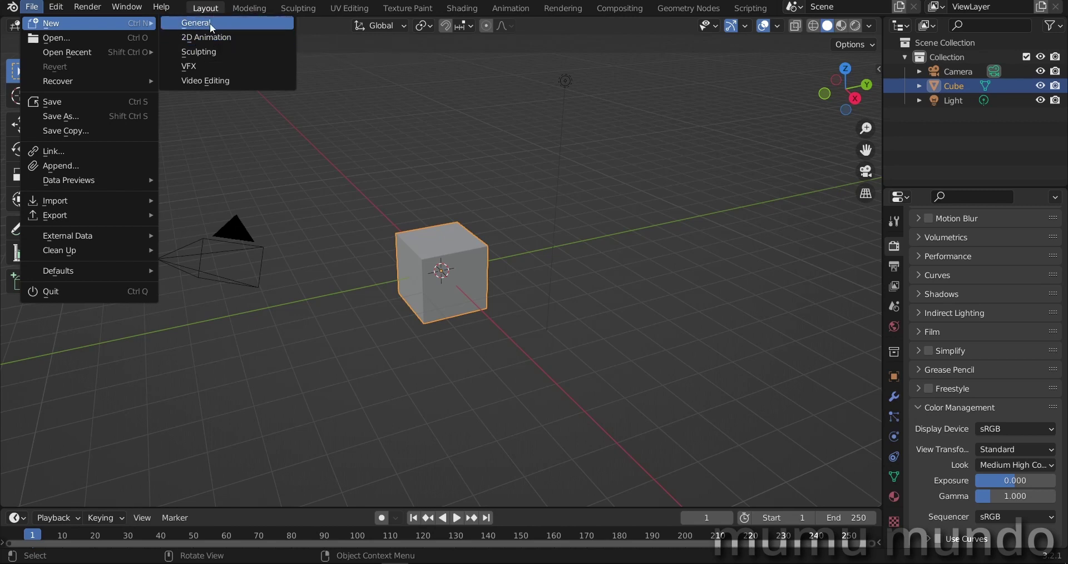
{"action": "left_click", "coordinate": [209, 22]}
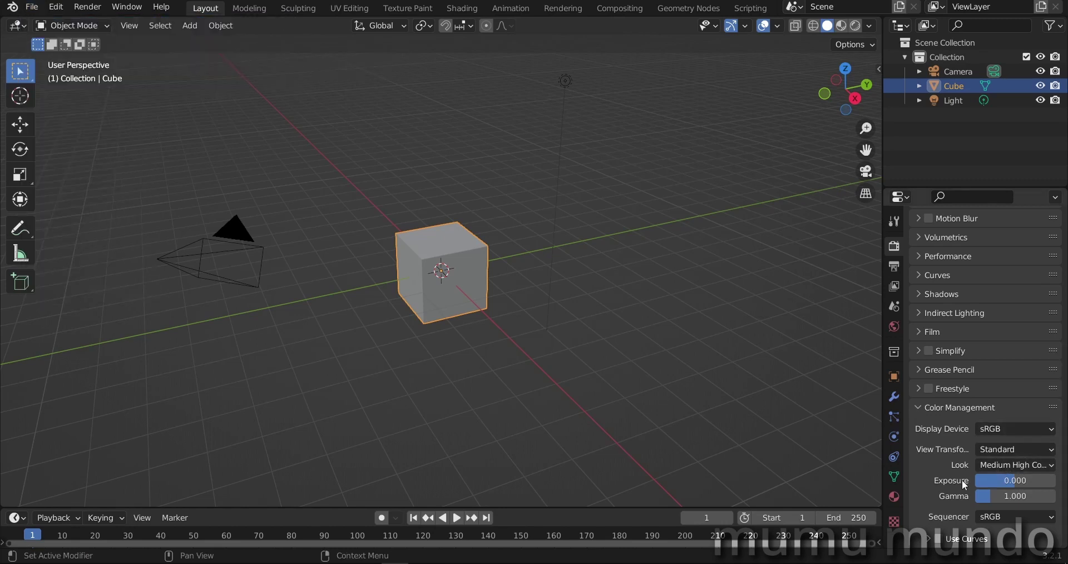
{"action": "left_click", "coordinate": [31, 7]}
{"action": "mouse_move", "coordinate": [70, 275]}
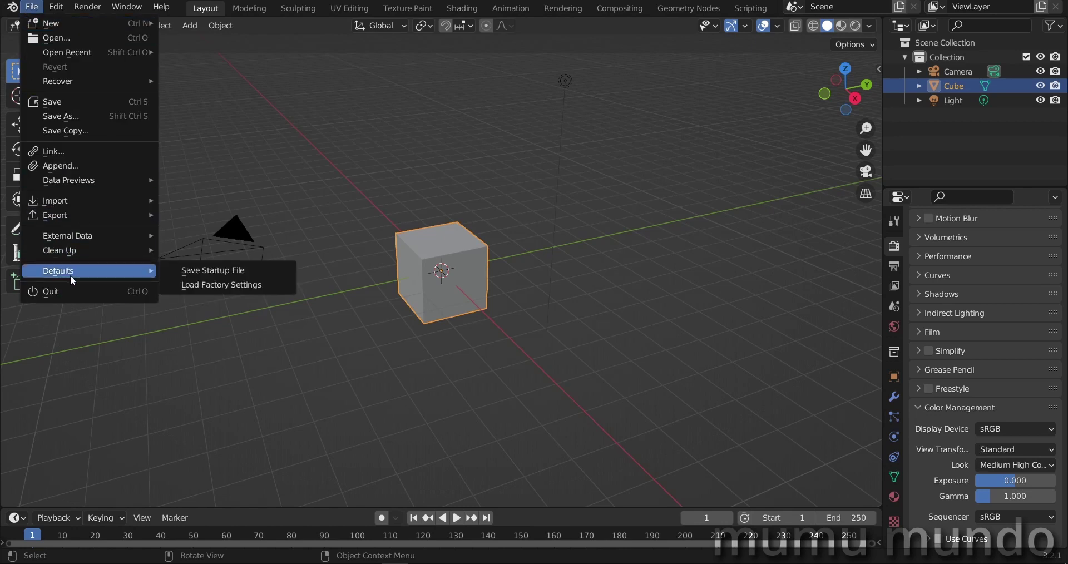
{"action": "left_click", "coordinate": [218, 270]}
{"action": "left_click", "coordinate": [209, 272]}
Step: Create a new 2D Animation file without saving the current one
{"action": "left_click", "coordinate": [32, 7]}
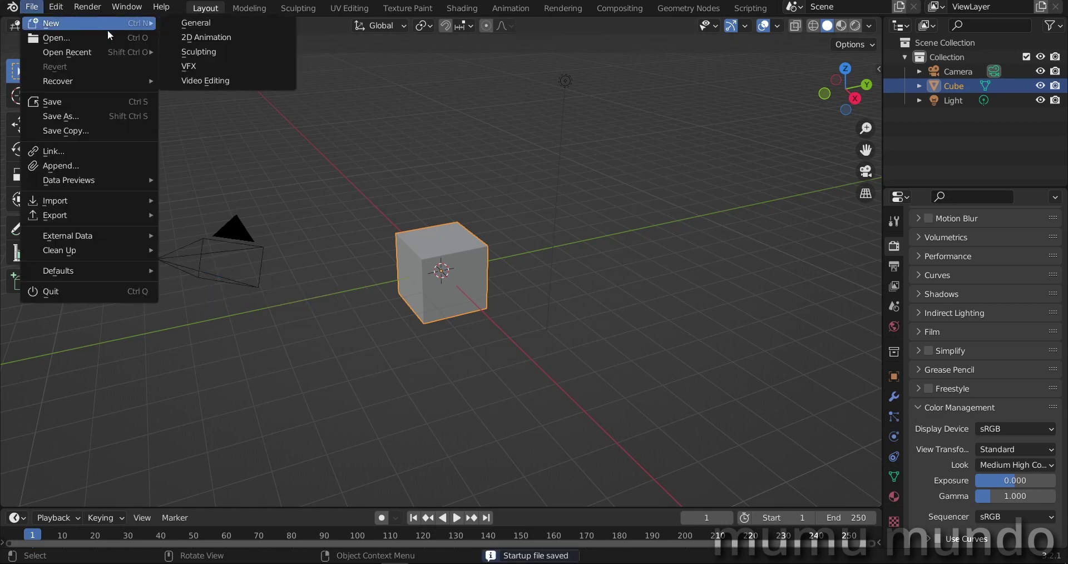
{"action": "left_click", "coordinate": [225, 36]}
{"action": "left_click", "coordinate": [582, 308]}
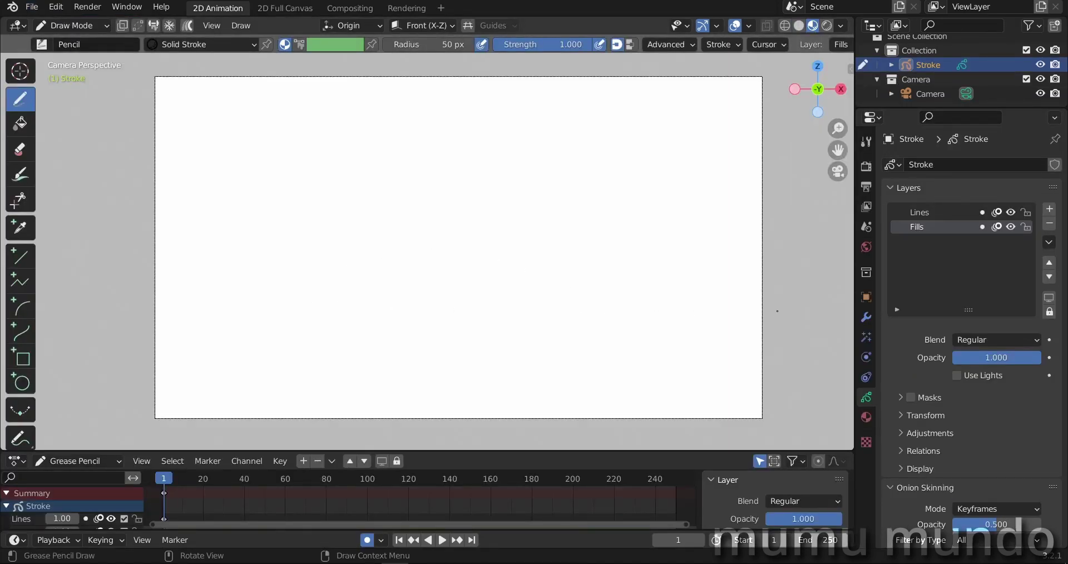
Step: Switch the stroke object to Edit Mode and make Lines the active layer
{"action": "key", "text": "ctrl+Tab"}
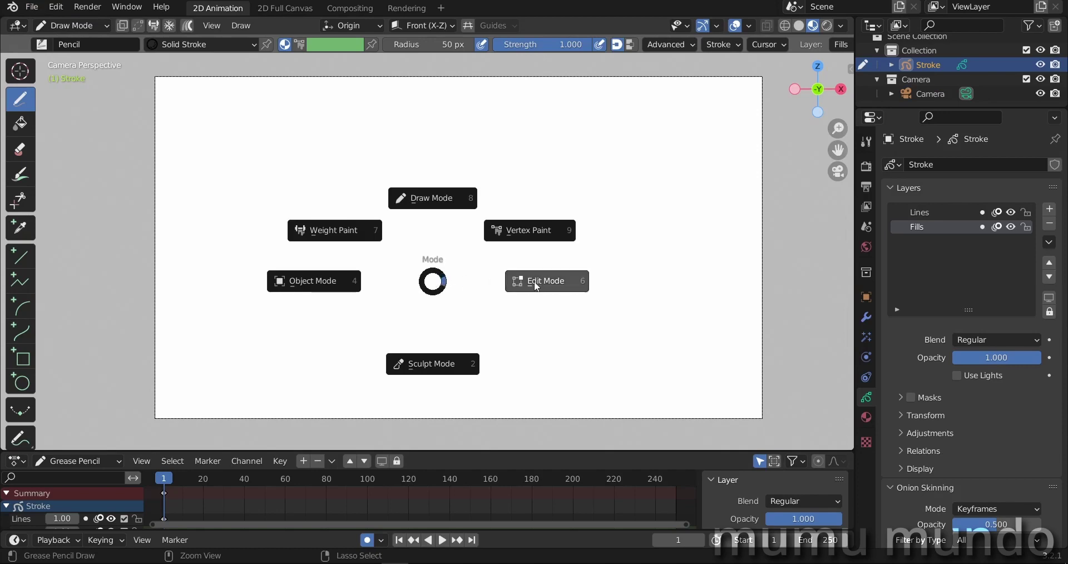
{"action": "left_click", "coordinate": [535, 282]}
{"action": "left_click", "coordinate": [212, 26]}
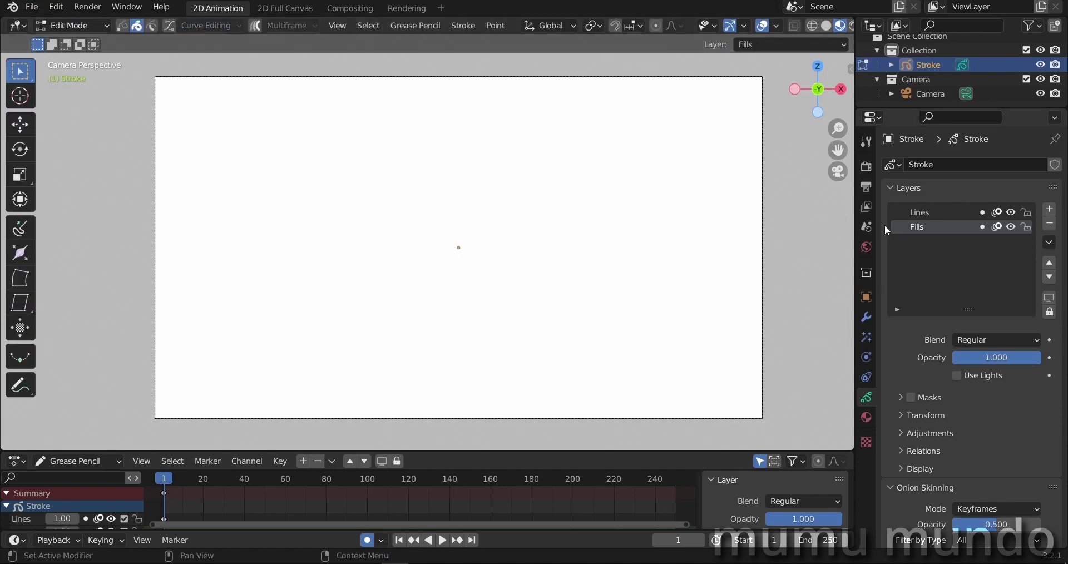
{"action": "left_click", "coordinate": [936, 216]}
Step: Return to Draw Mode and review the brushes, keeping Pencil active
{"action": "key", "text": "ctrl+Tab"}
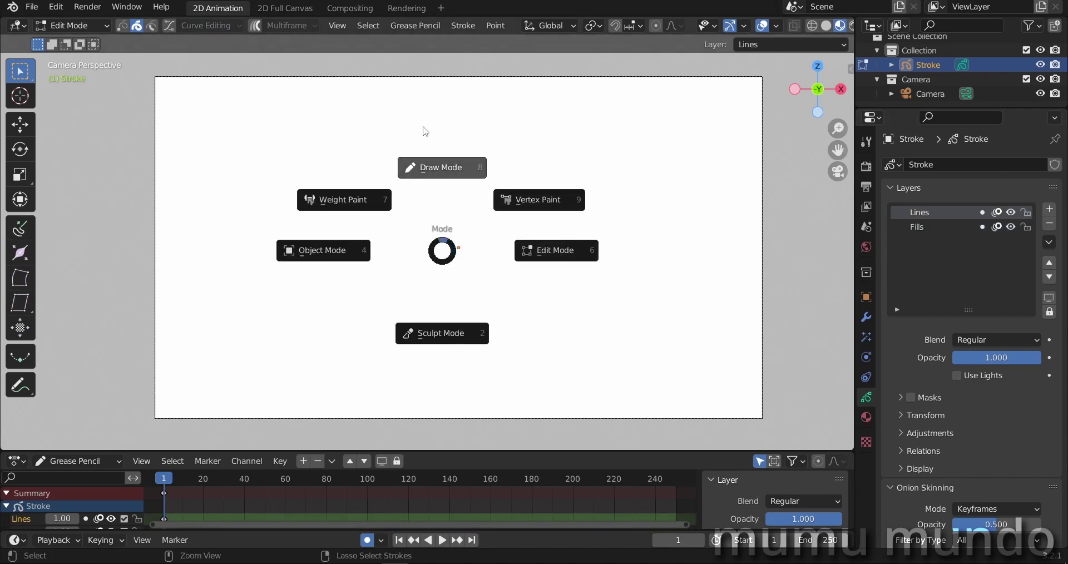
{"action": "left_click", "coordinate": [435, 168]}
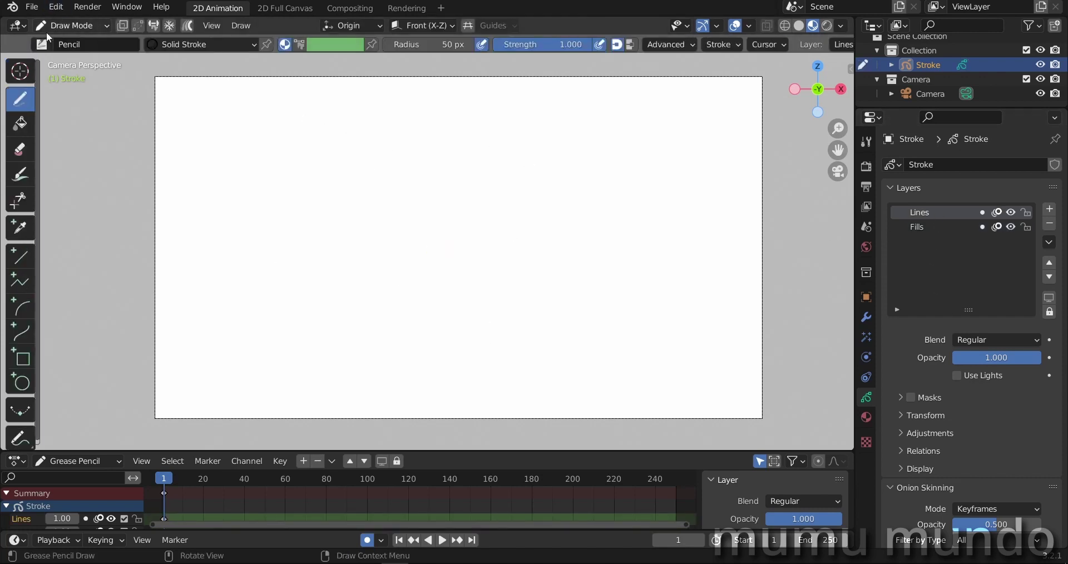
{"action": "left_click", "coordinate": [46, 44]}
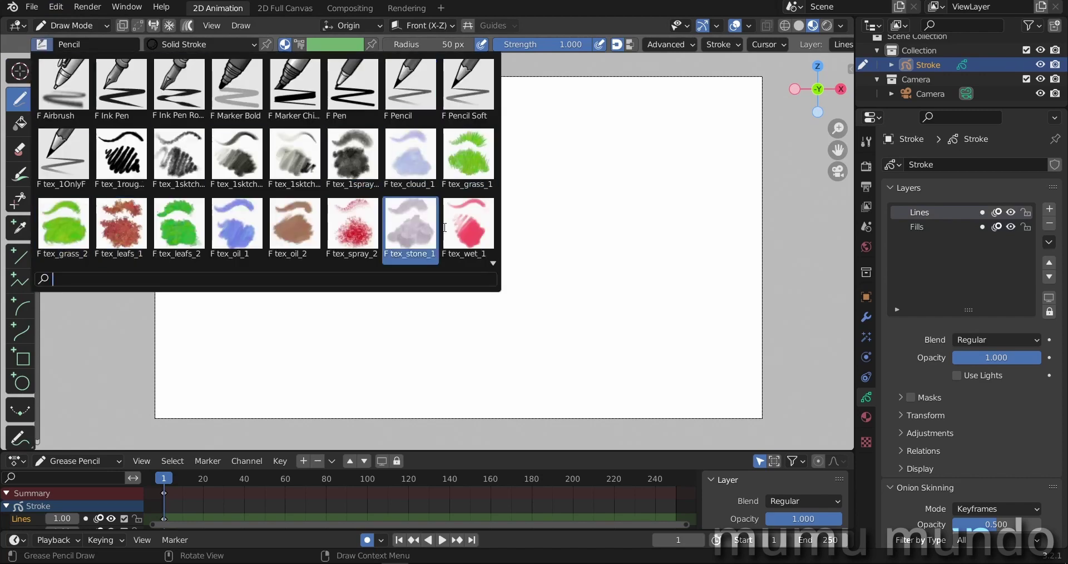
{"action": "scroll", "coordinate": [427, 209], "scroll_direction": "down", "scroll_amount": 2}
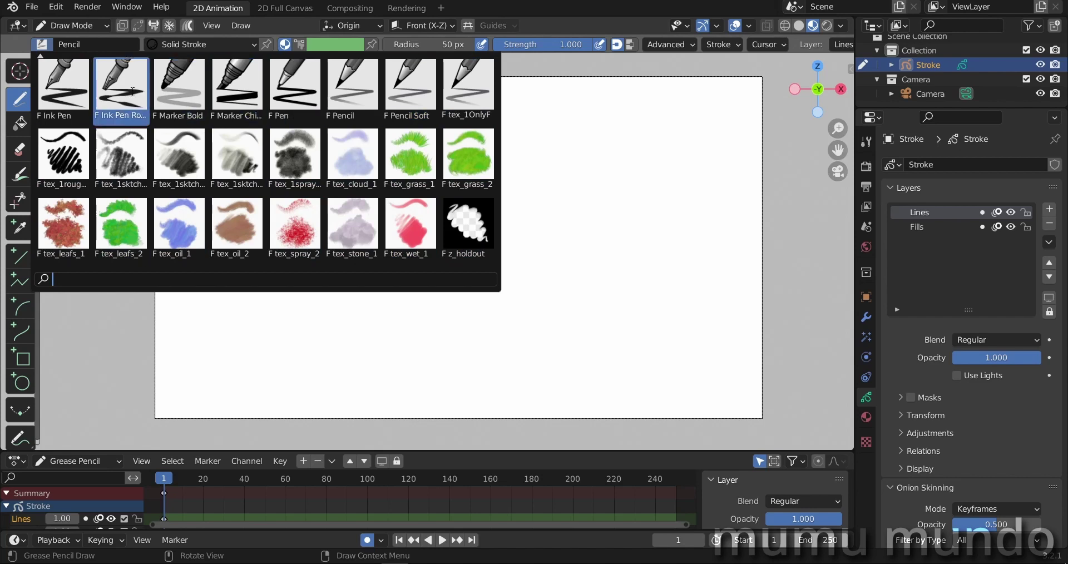
{"action": "key", "text": "Escape"}
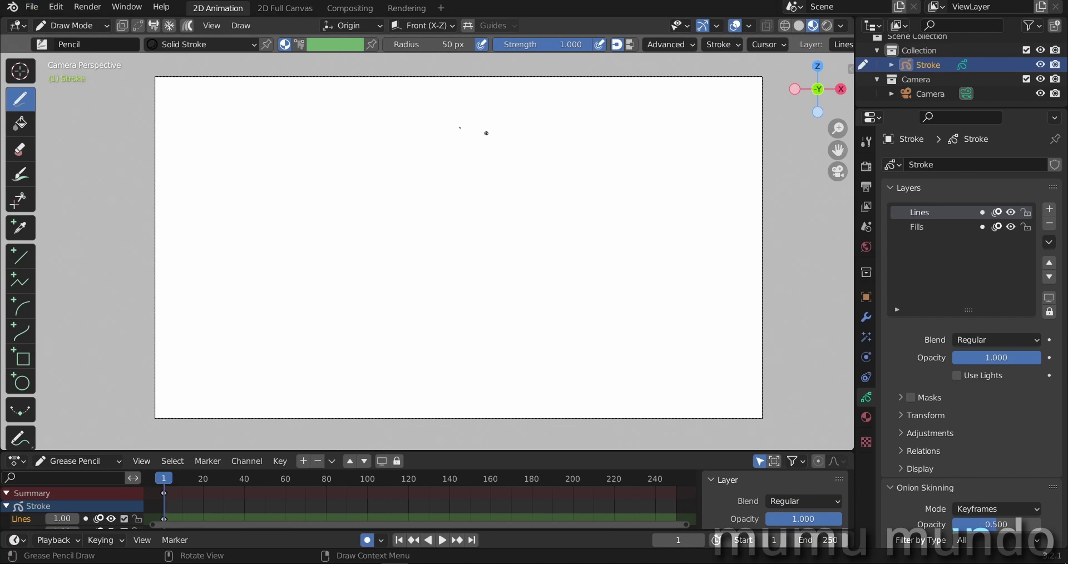
Step: Check the Interface section of Blender Preferences, then close the window
{"action": "left_click", "coordinate": [32, 6]}
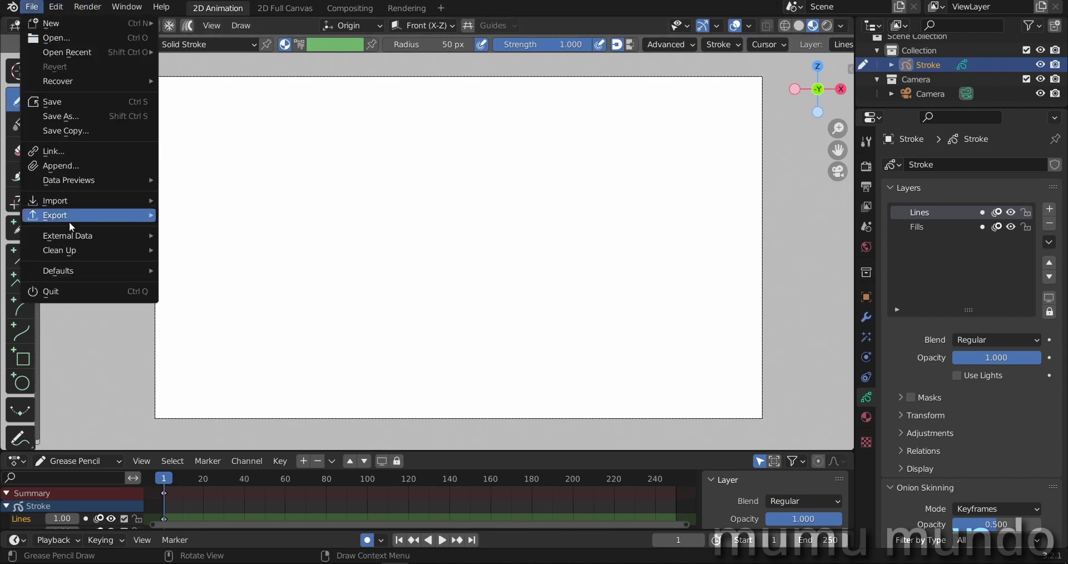
{"action": "mouse_move", "coordinate": [75, 272]}
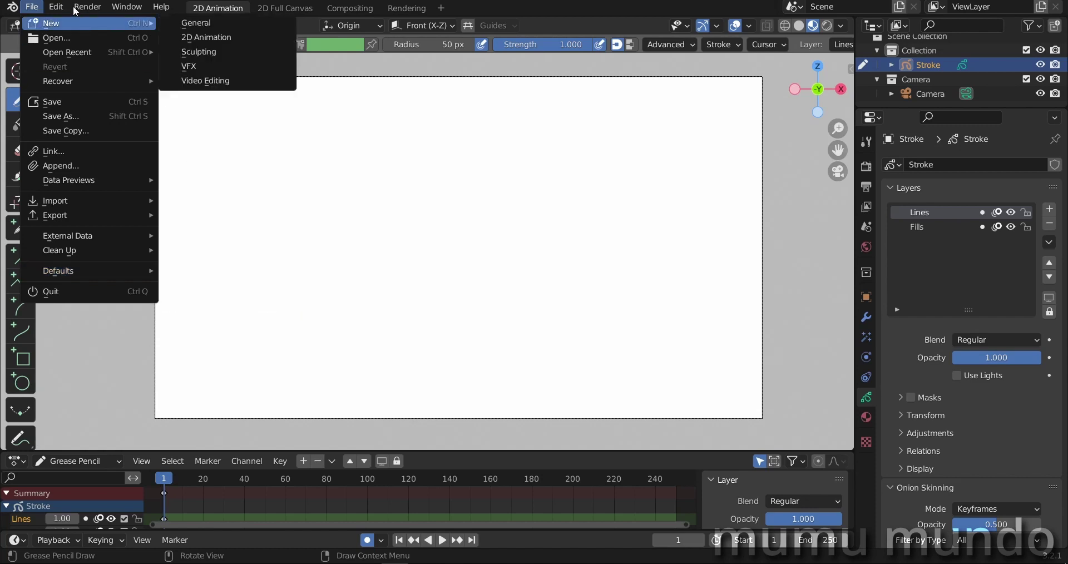
{"action": "mouse_move", "coordinate": [55, 6]}
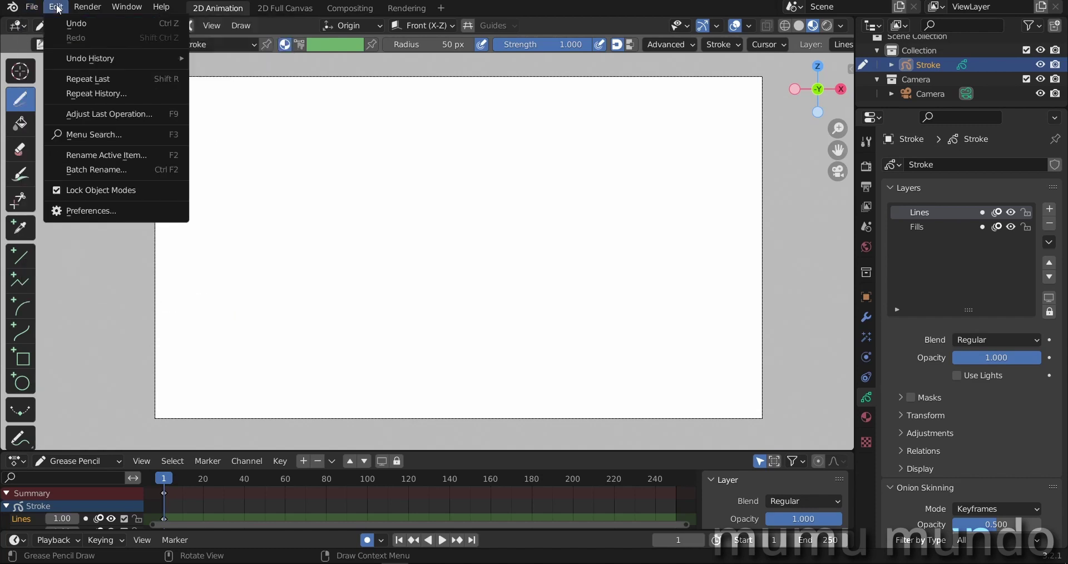
{"action": "left_click", "coordinate": [83, 211]}
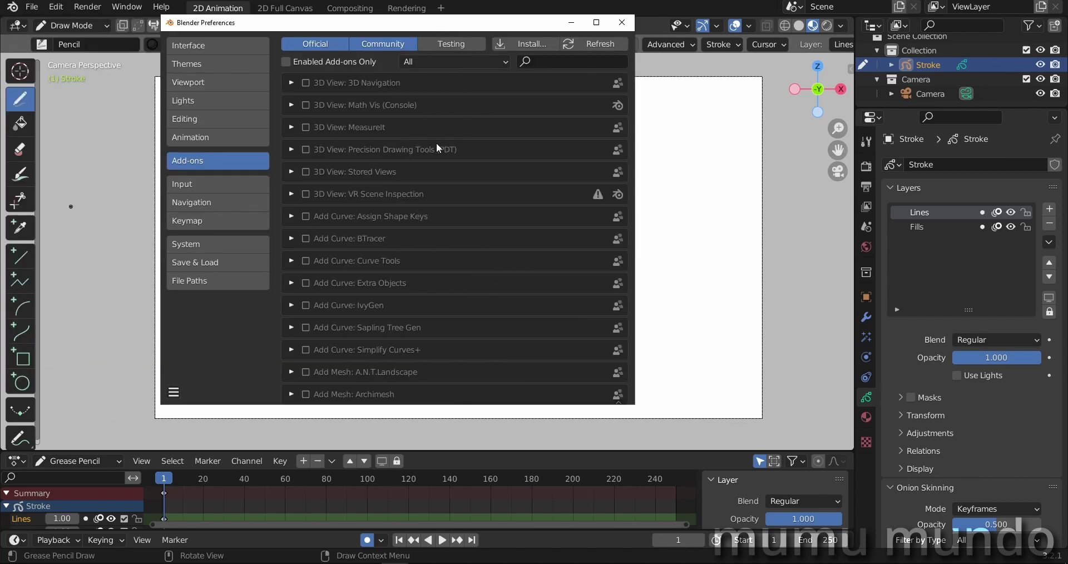
{"action": "scroll", "coordinate": [293, 172], "scroll_direction": "down", "scroll_amount": 5}
{"action": "scroll", "coordinate": [366, 175], "scroll_direction": "up", "scroll_amount": 5}
{"action": "left_click", "coordinate": [201, 42]}
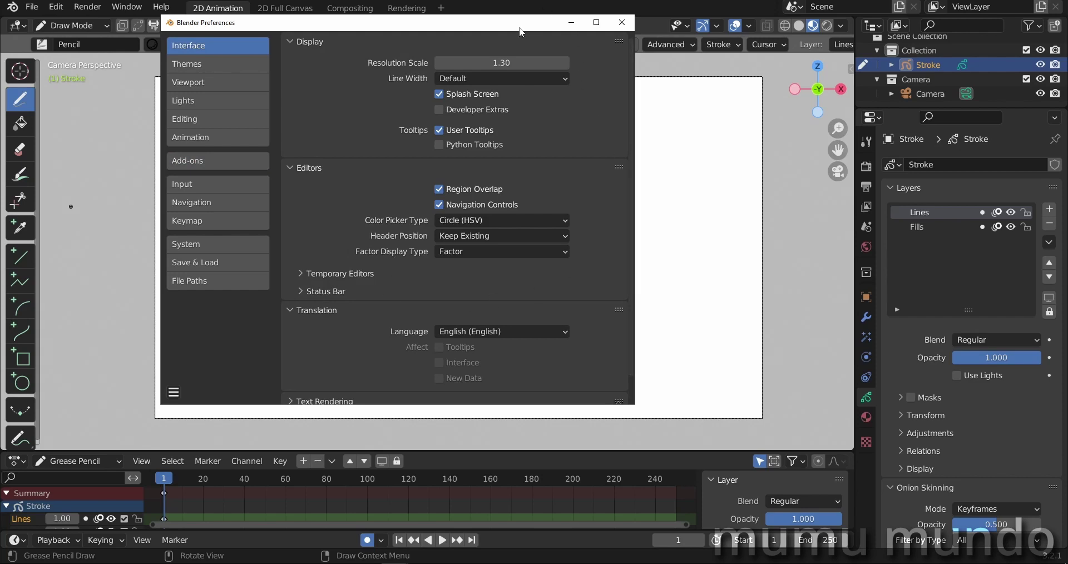
{"action": "left_click_drag", "start_coordinate": [524, 27], "coordinate": [548, 68]}
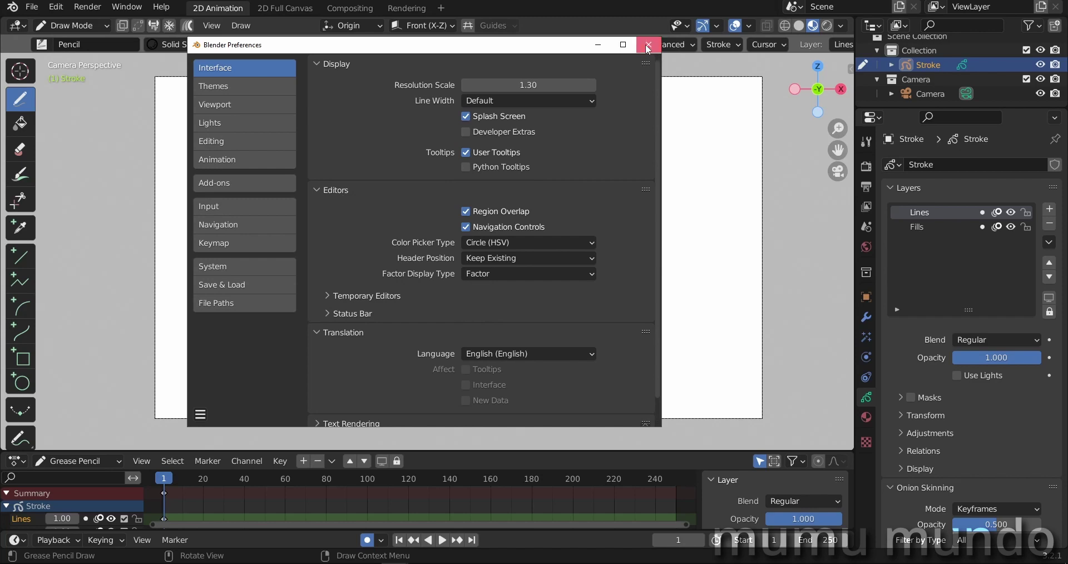
{"action": "left_click", "coordinate": [648, 46]}
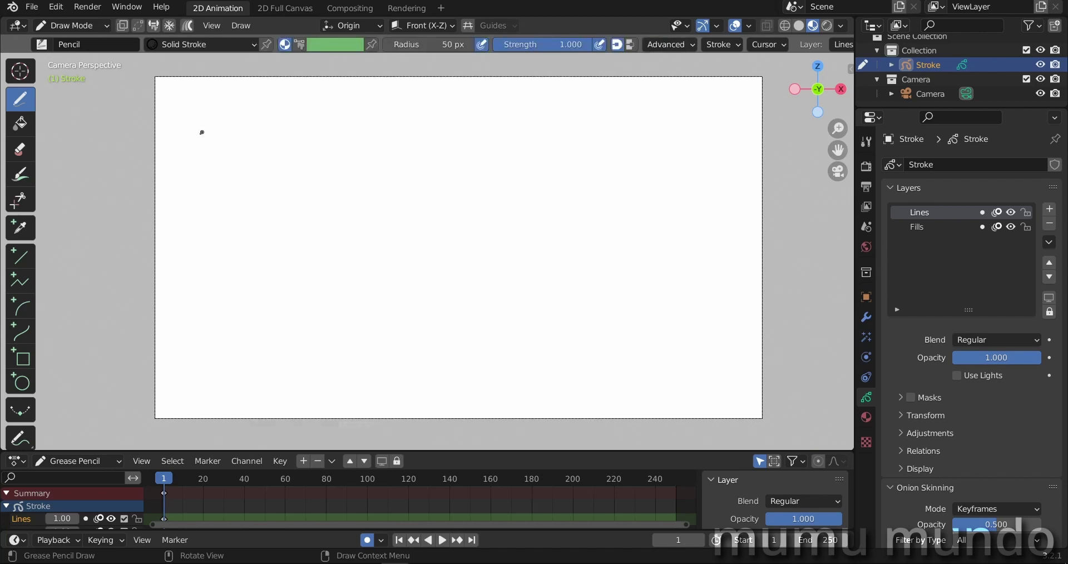
Step: Save the 2D Animation startup file and bring up Blender's config folder in File Explorer
{"action": "left_click", "coordinate": [32, 6]}
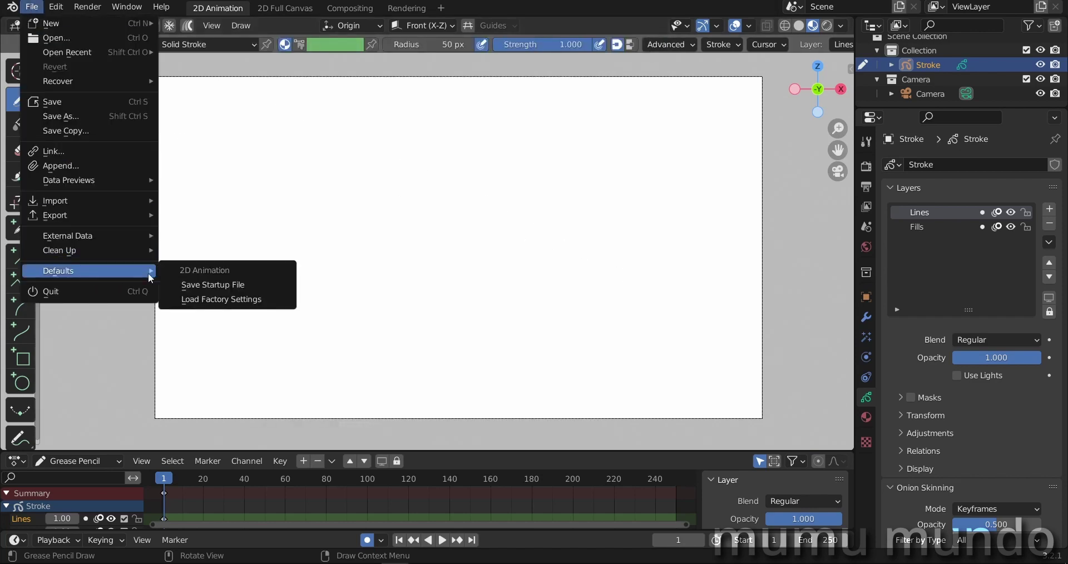
{"action": "left_click", "coordinate": [184, 300]}
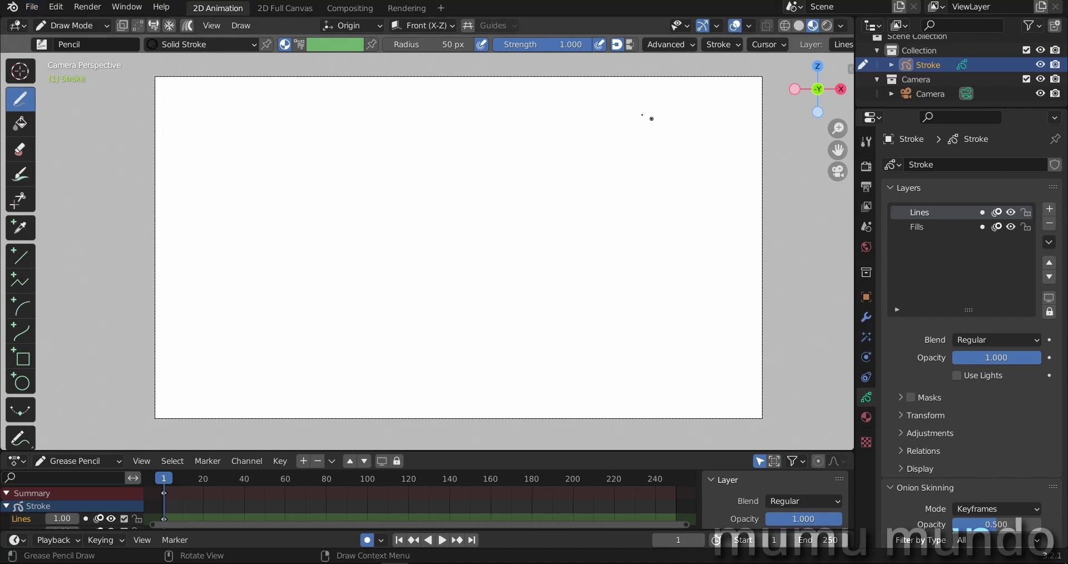
{"action": "key", "text": "alt+Tab"}
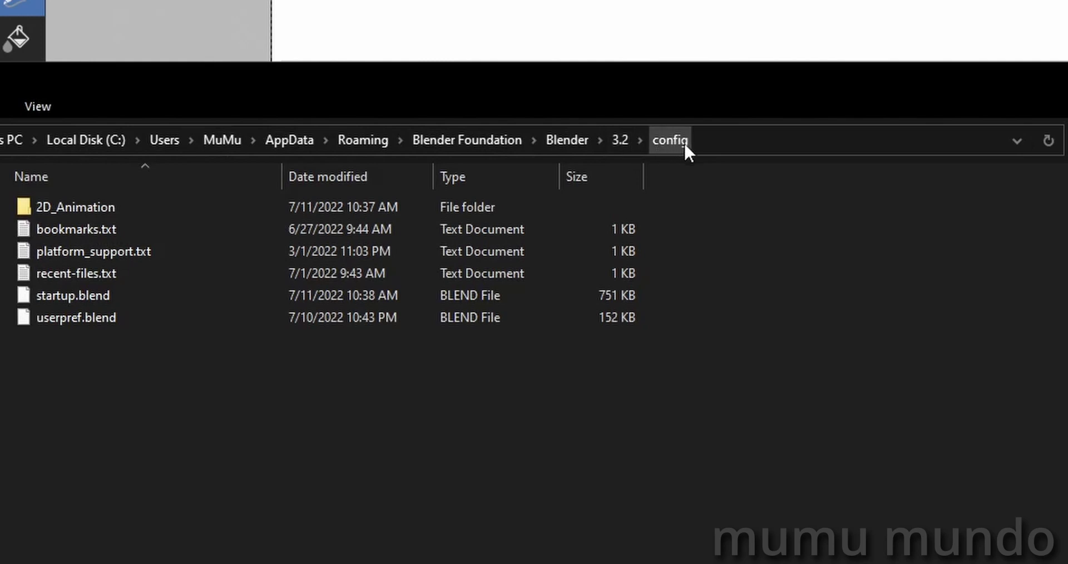
Step: Inspect the 2D_Animation folder and startup.blend in the config folder, then return to Blender
{"action": "left_click", "coordinate": [81, 209]}
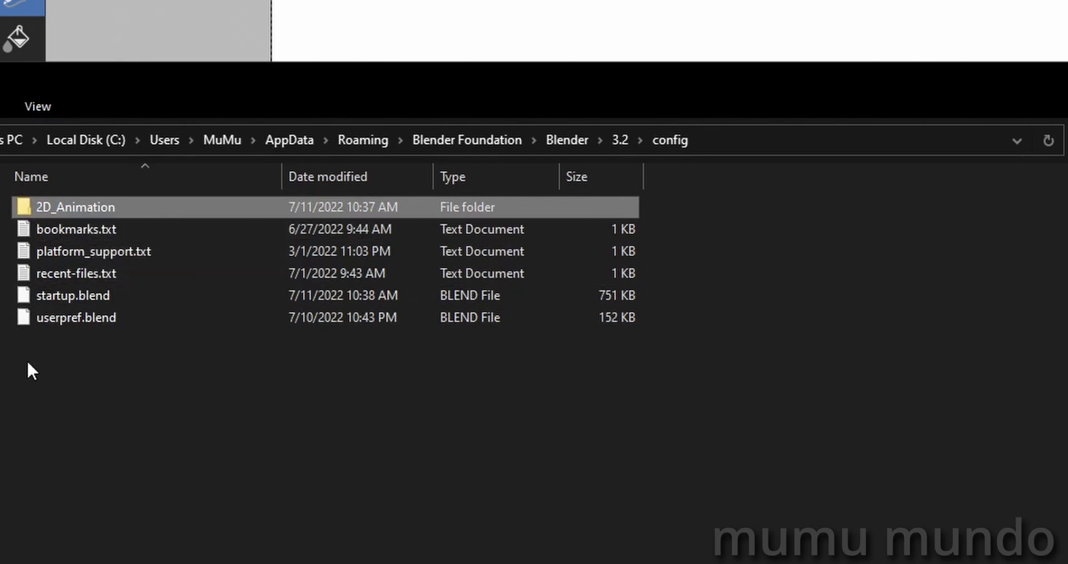
{"action": "left_click", "coordinate": [43, 293]}
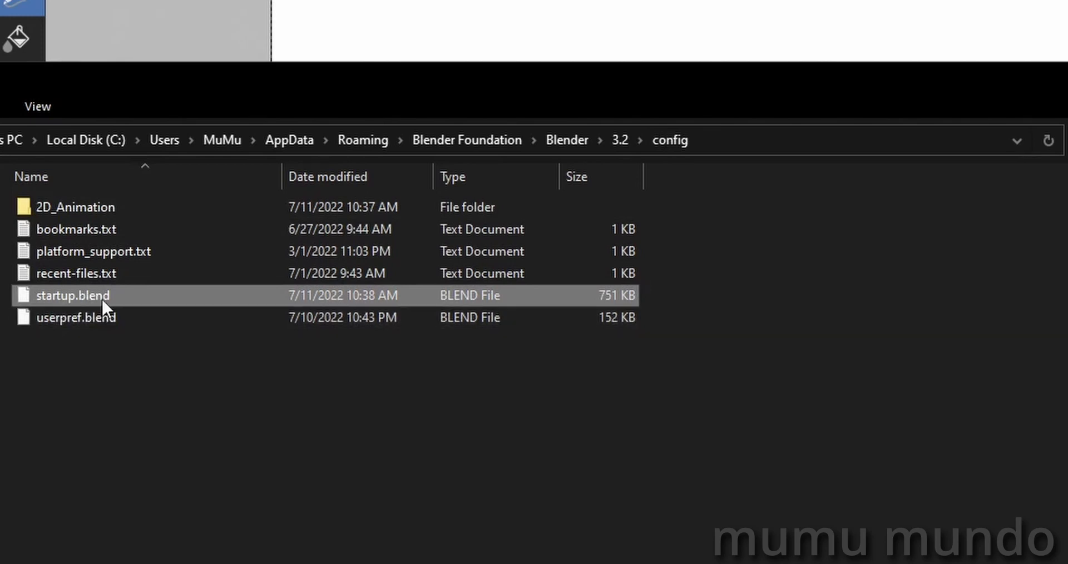
{"action": "left_click", "coordinate": [234, 441]}
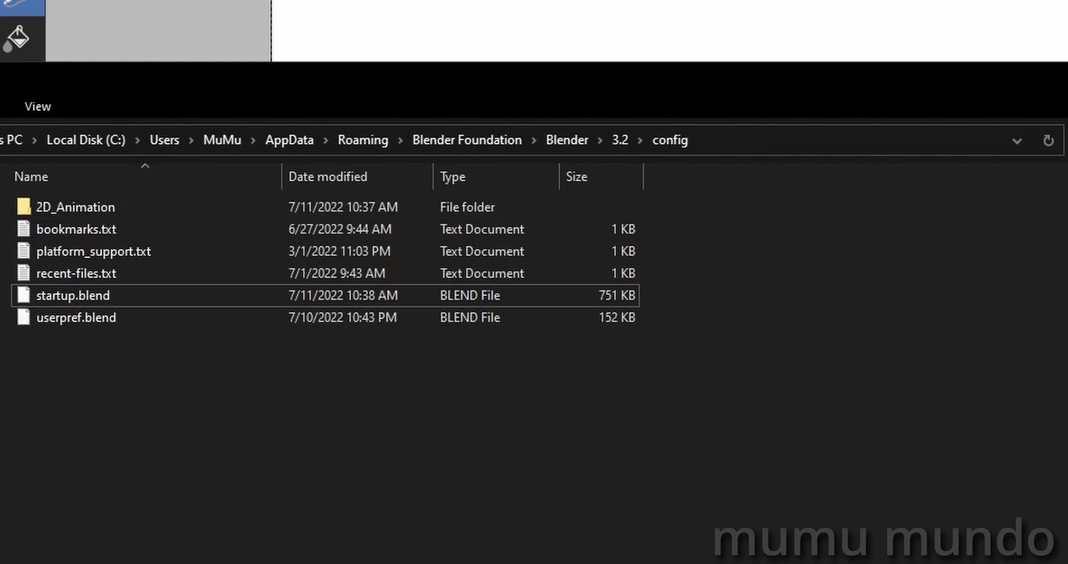
{"action": "key", "text": "alt+Tab"}
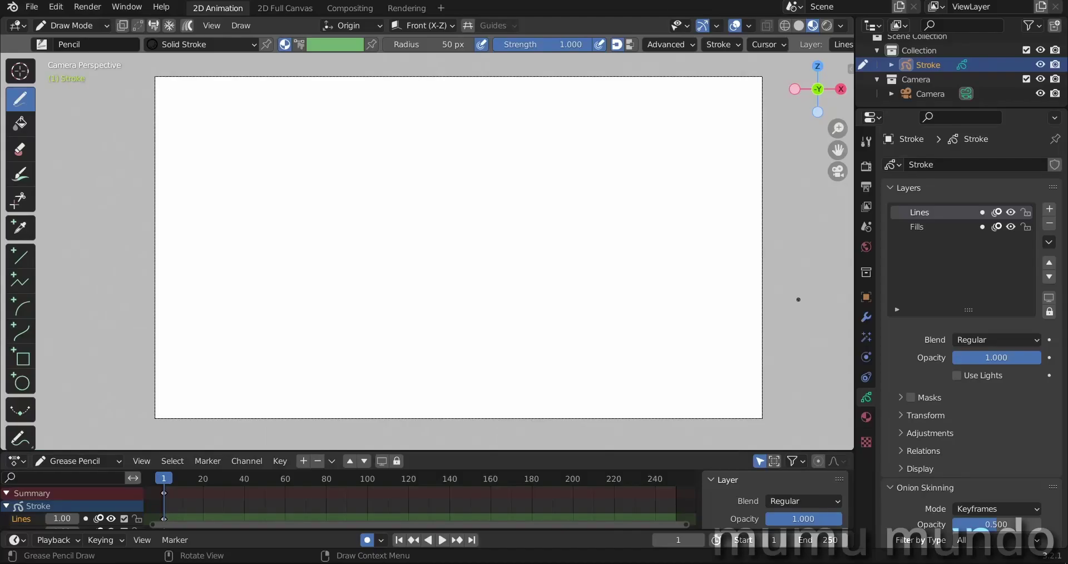